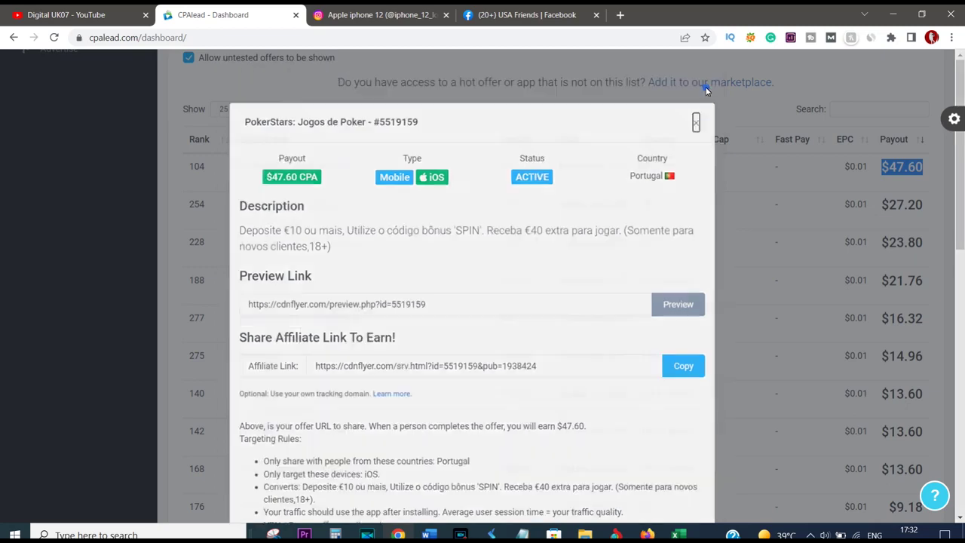
Close the PokerStars offer details and look over the dashboard's offer filters and the highest payout in the offers table
click(704, 88)
scroll(436, 234, up, 3)
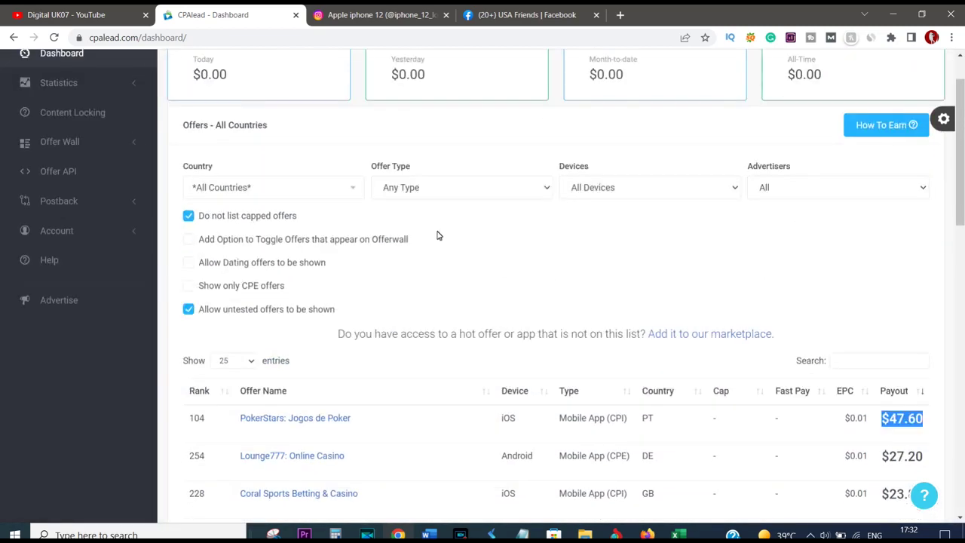
scroll(437, 235, up, 1)
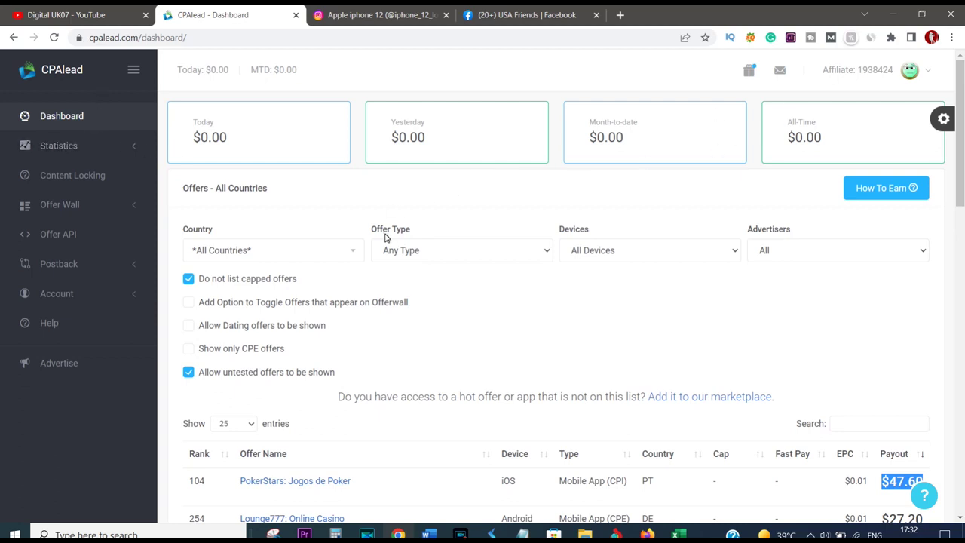
scroll(357, 248, down, 2)
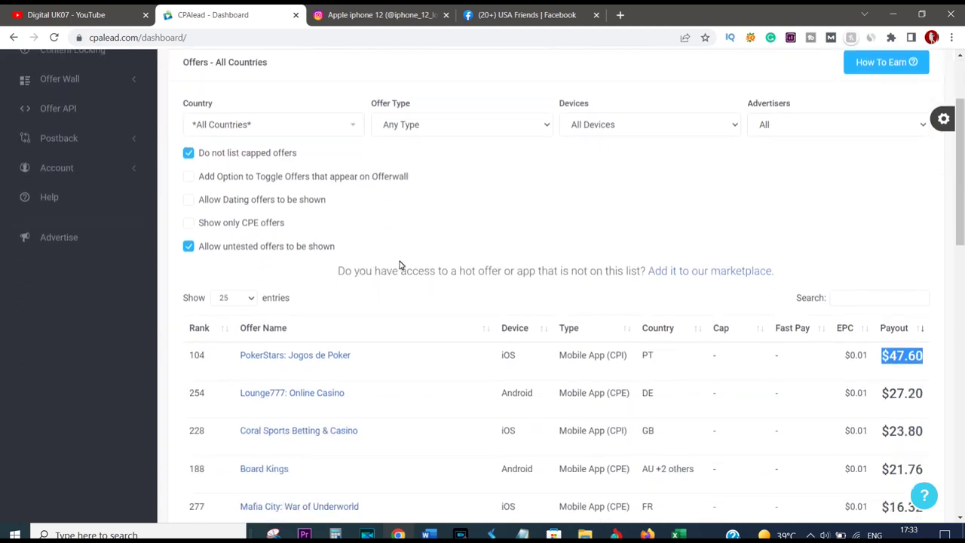
scroll(462, 254, down, 1)
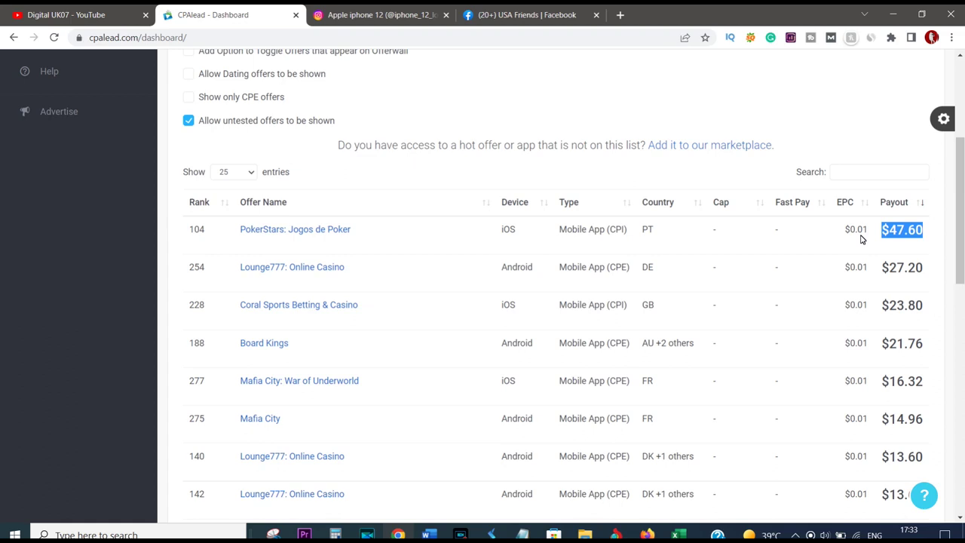
click(896, 236)
drag(883, 231, 918, 233)
double_click(919, 233)
scroll(610, 233, up, 4)
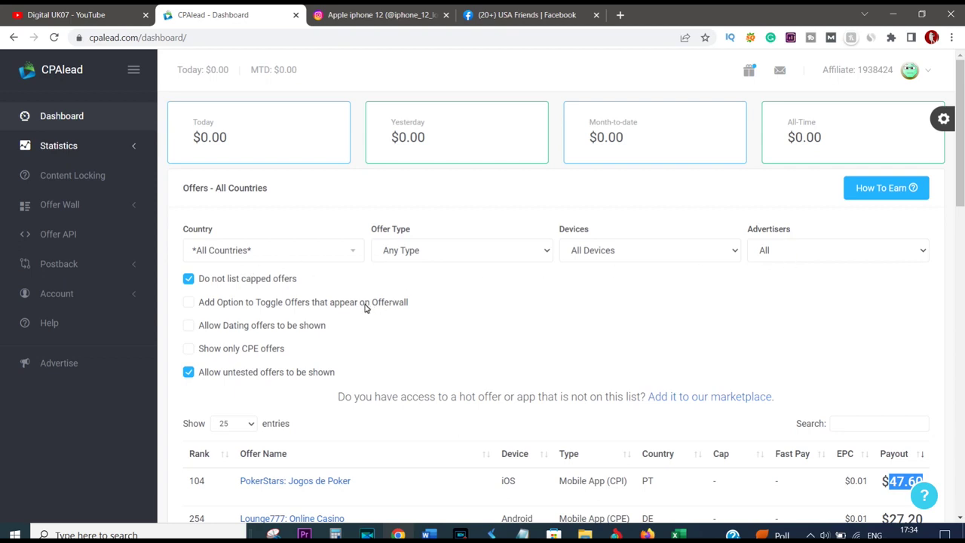
Enable the option to toggle offers that appear on the Offerwall, and filter the offers to the Mobile type with All Devices
click(355, 252)
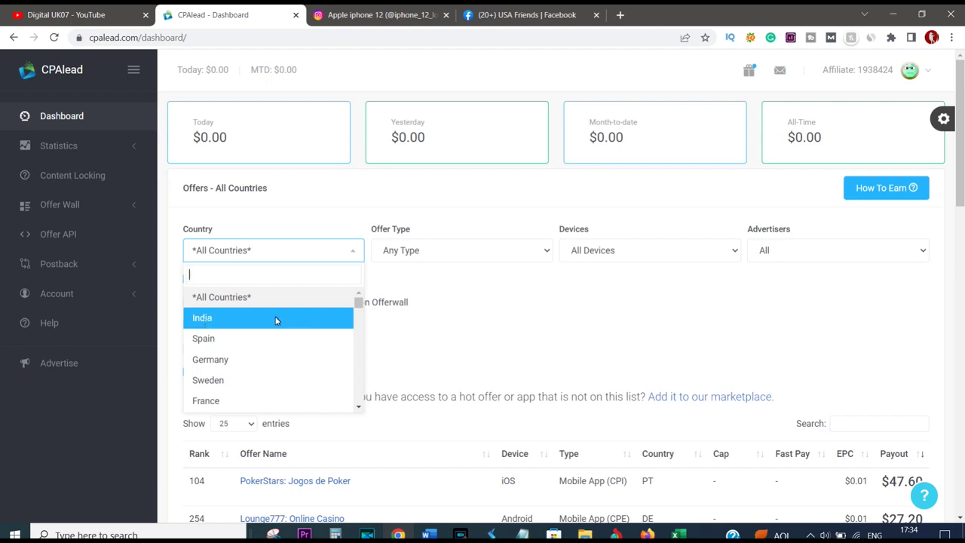
click(435, 315)
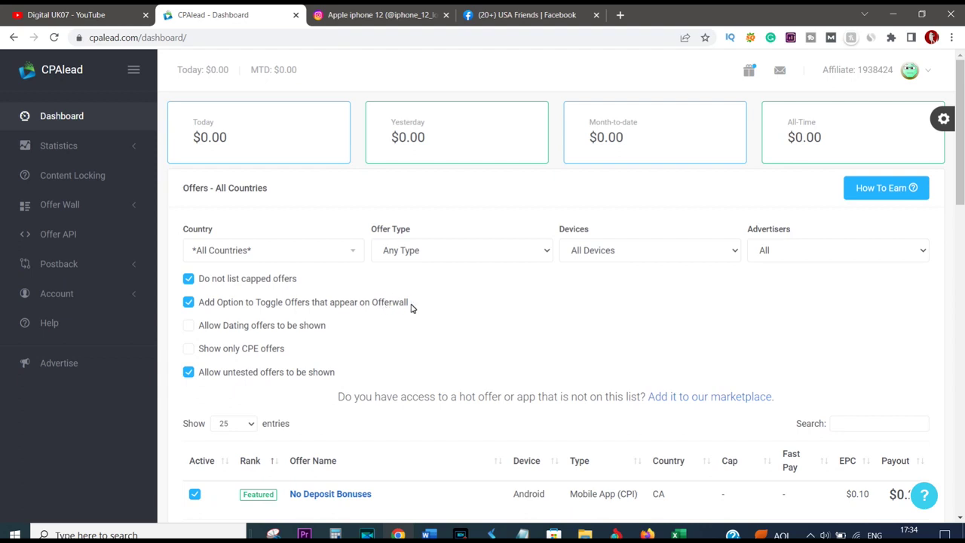
scroll(411, 306, down, 1)
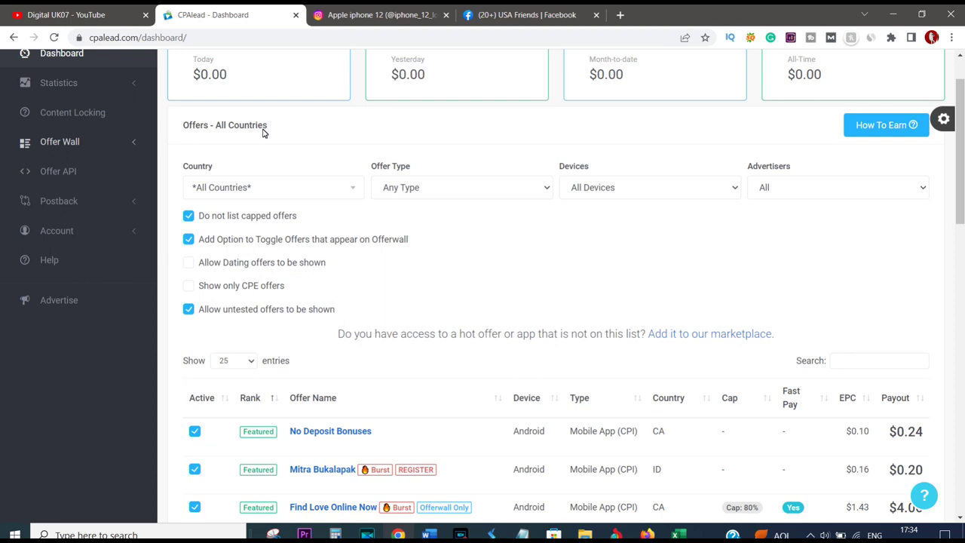
click(544, 192)
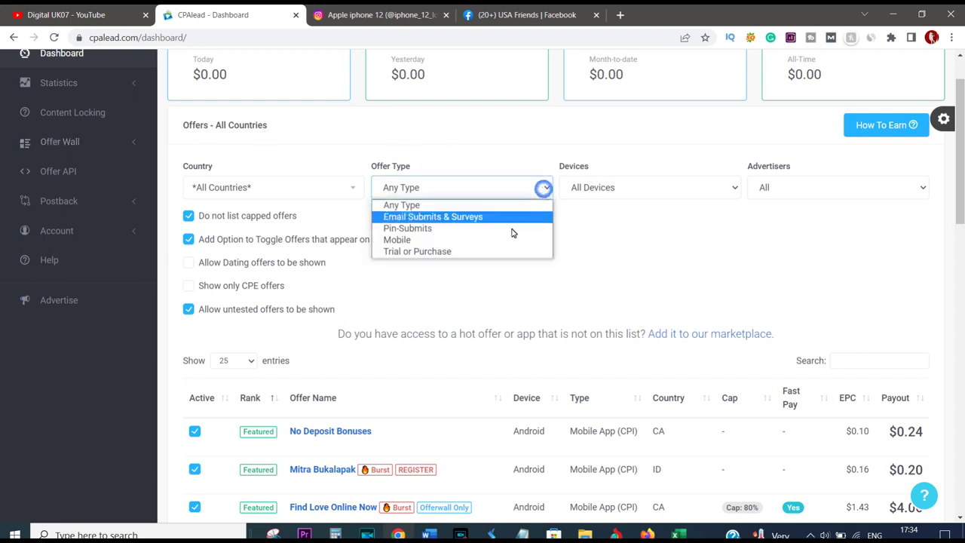
click(401, 241)
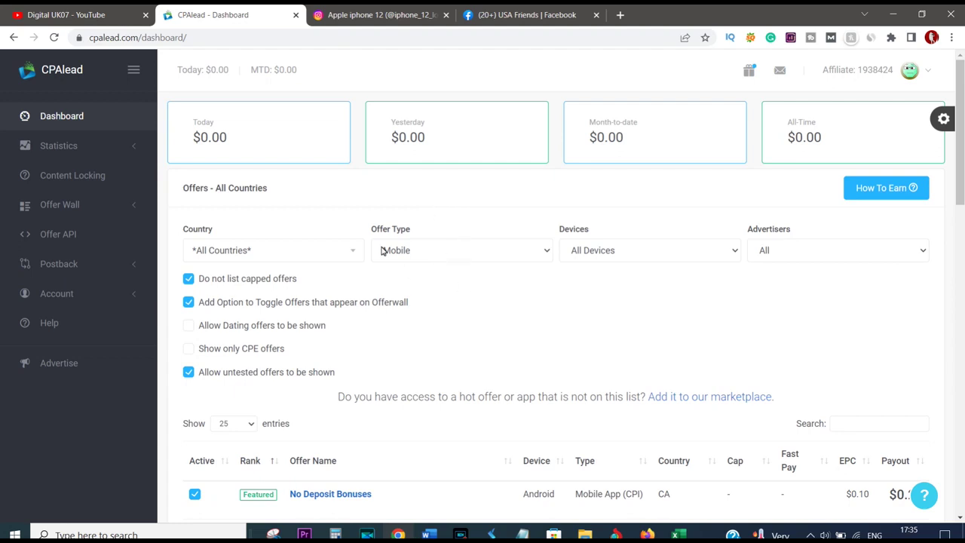
scroll(513, 287, down, 2)
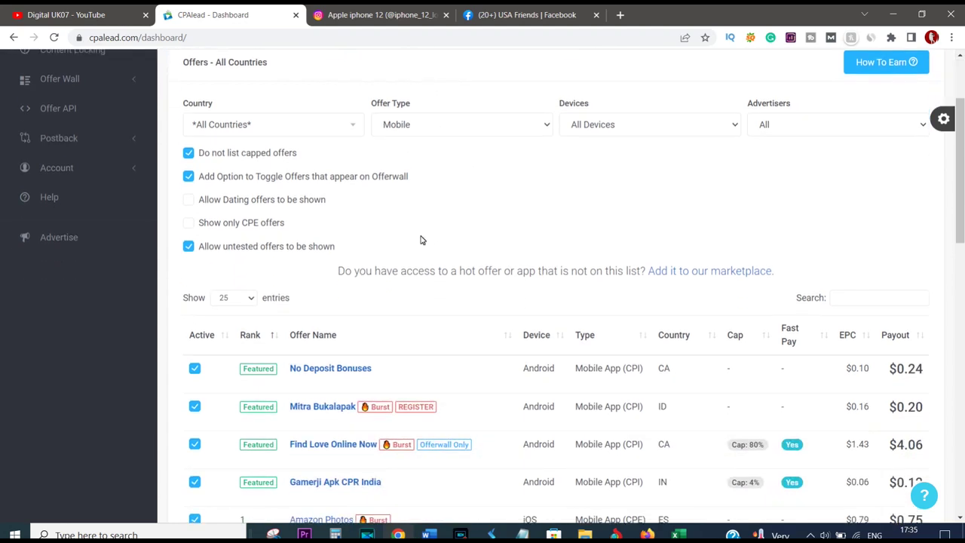
click(707, 129)
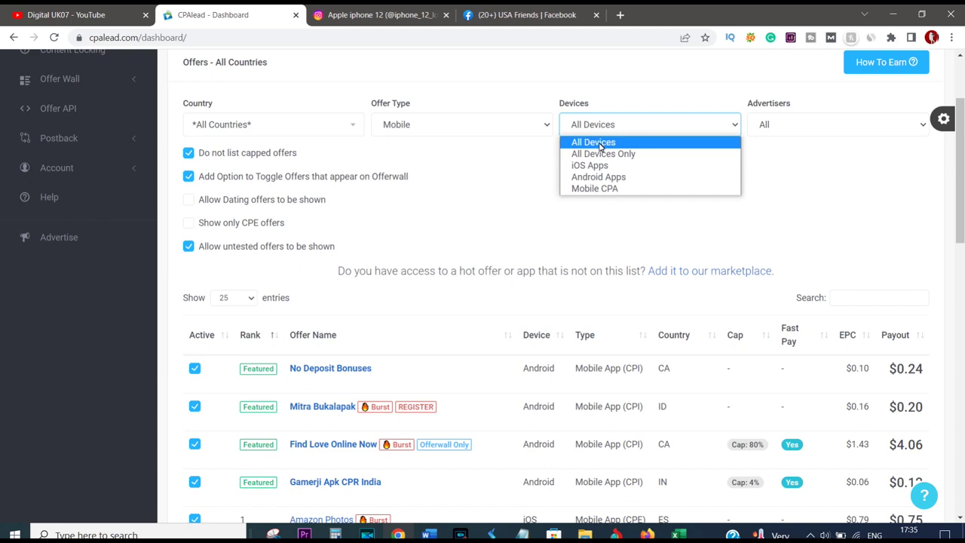
click(593, 143)
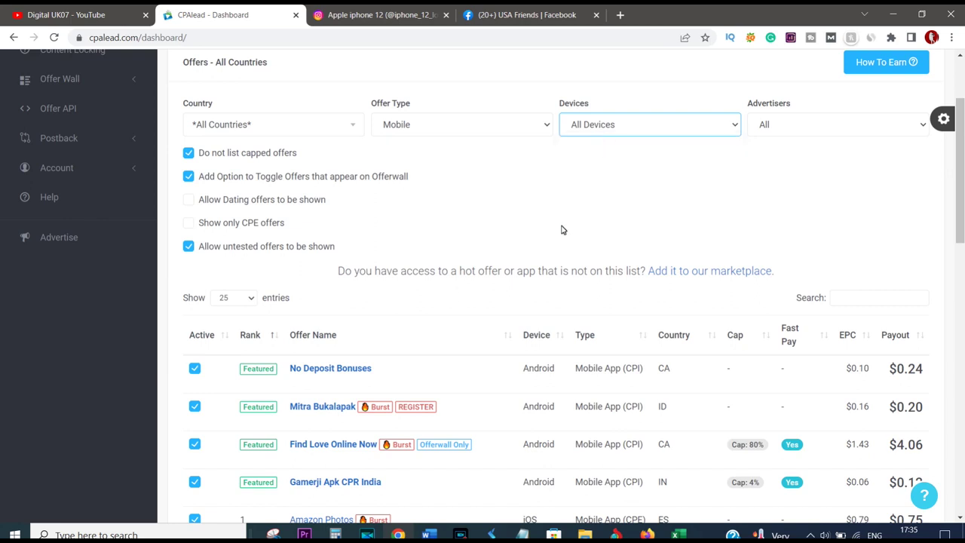
Sort the offers table by payout from highest to lowest and examine the top payouts
scroll(562, 230, down, 1)
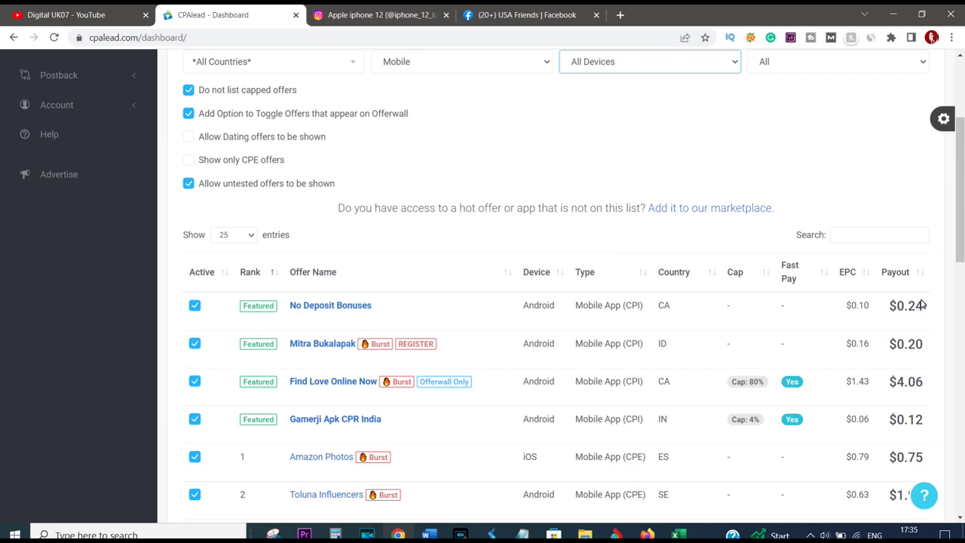
click(892, 273)
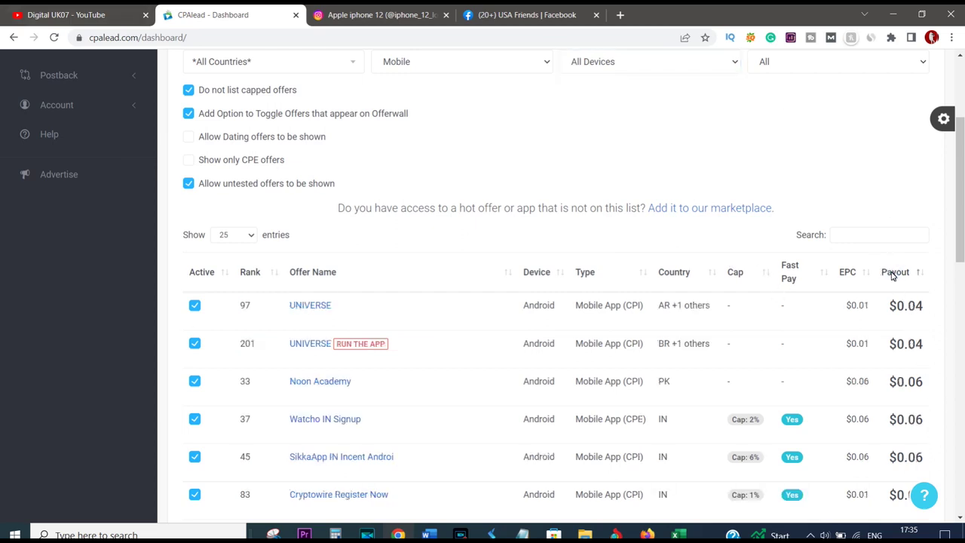
click(892, 272)
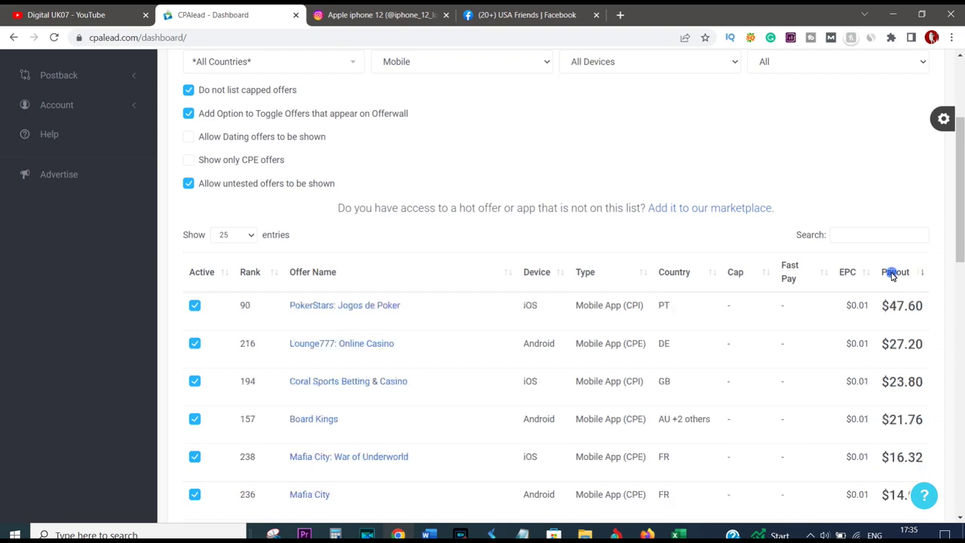
scroll(890, 311, down, 1)
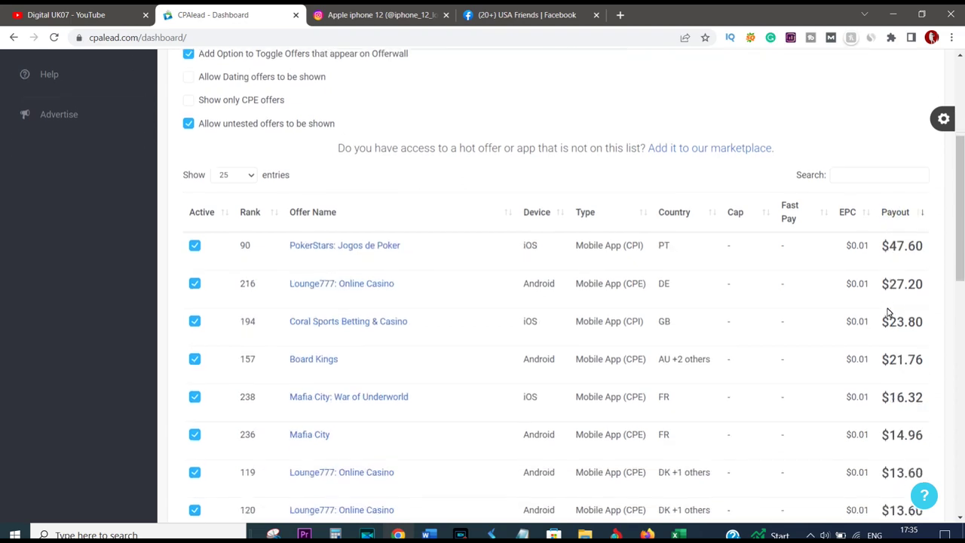
drag(894, 248, 908, 463)
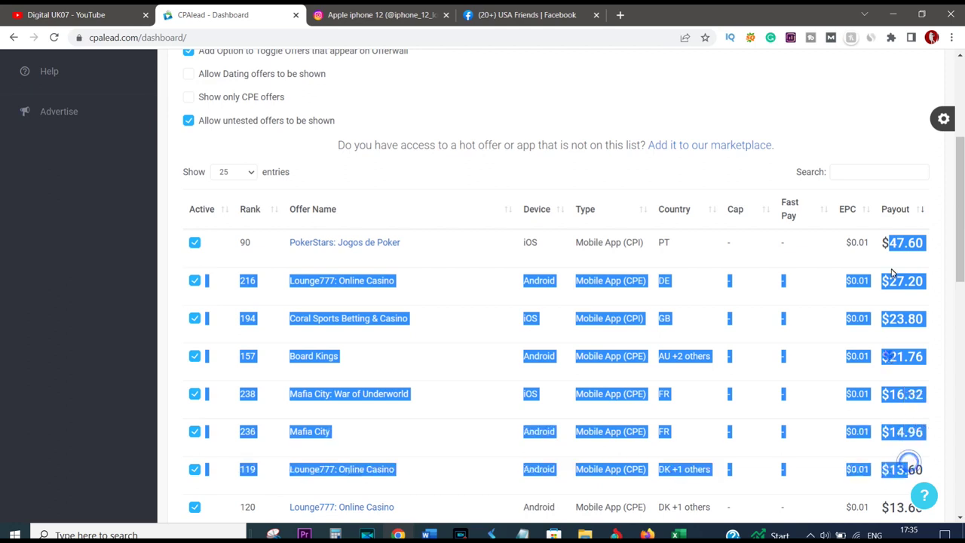
click(889, 244)
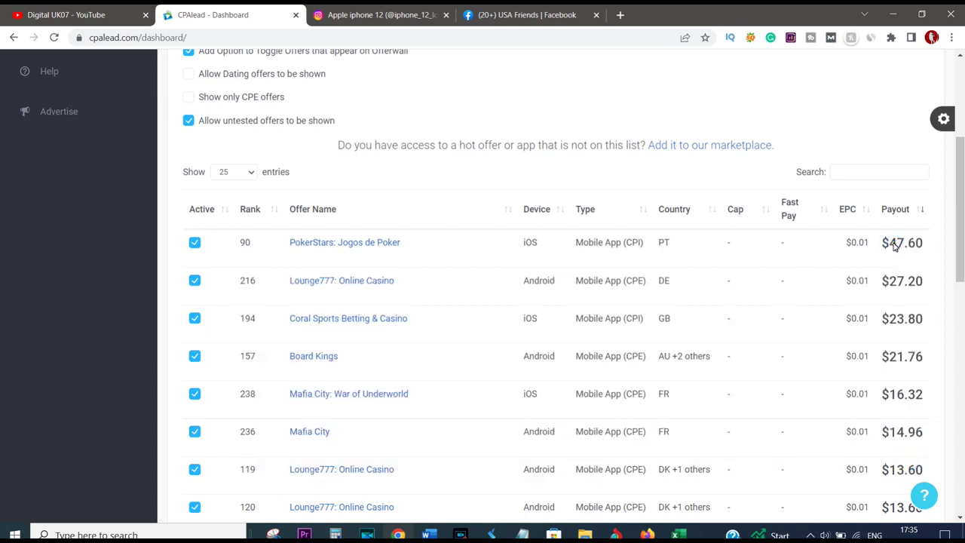
drag(896, 243, 887, 242)
click(886, 242)
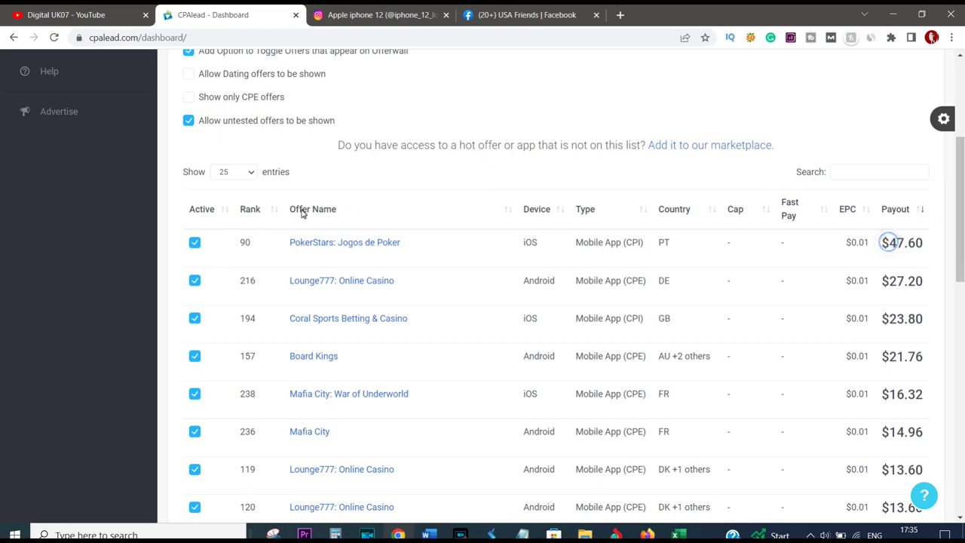
Open the details of the PokerStars: Jogos de Poker offer and copy its affiliate link
click(330, 246)
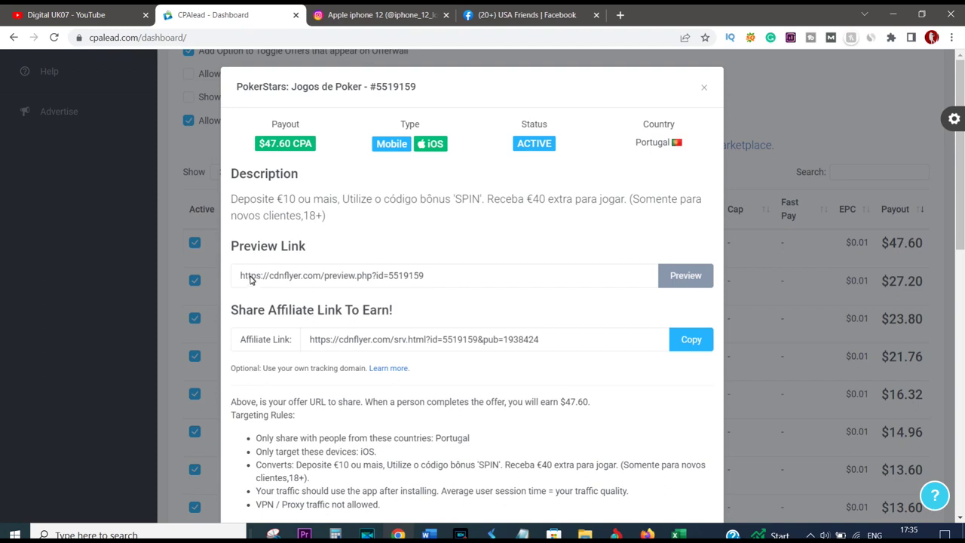
click(241, 276)
click(417, 278)
click(687, 373)
click(692, 340)
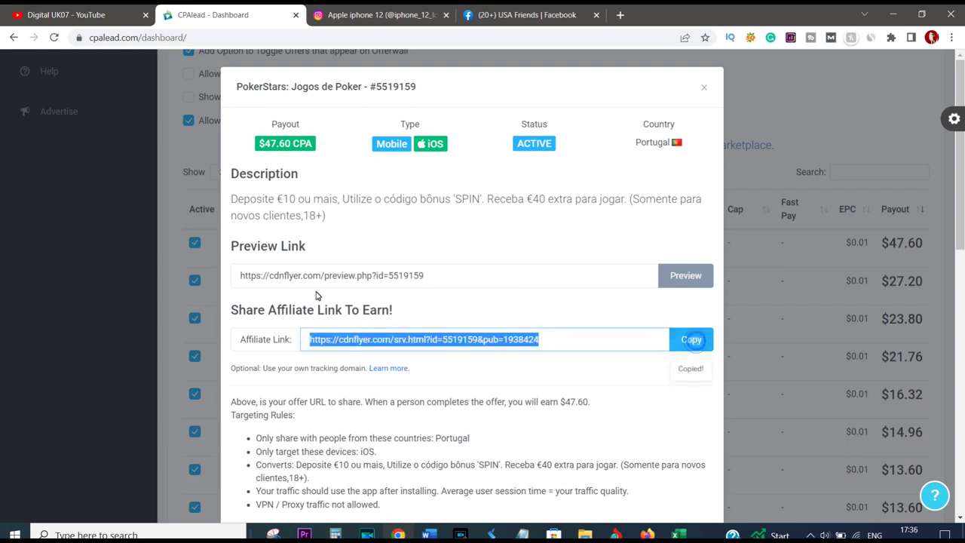
Preview the PokerStars offer and examine its App Store page, including the app title, ratings, reviews and privacy details
click(684, 276)
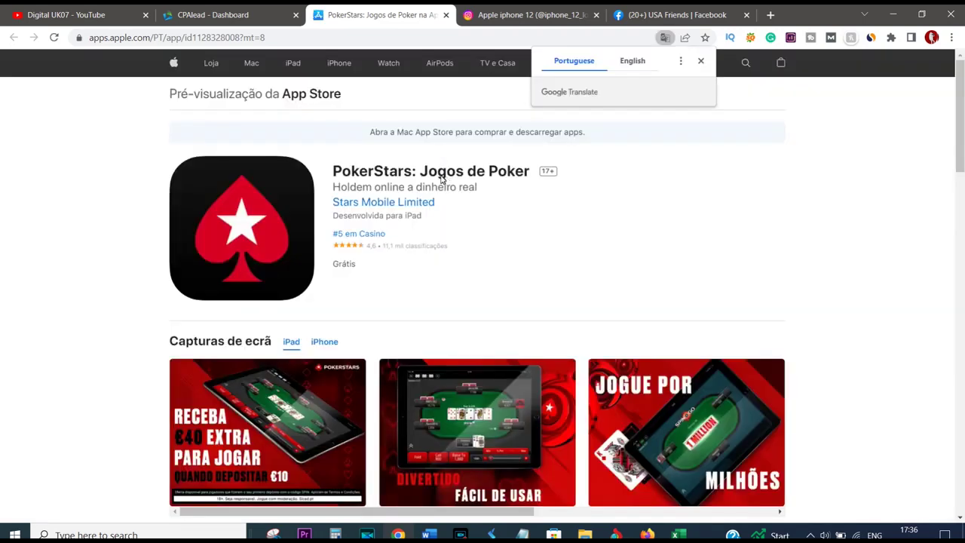
drag(334, 171, 531, 172)
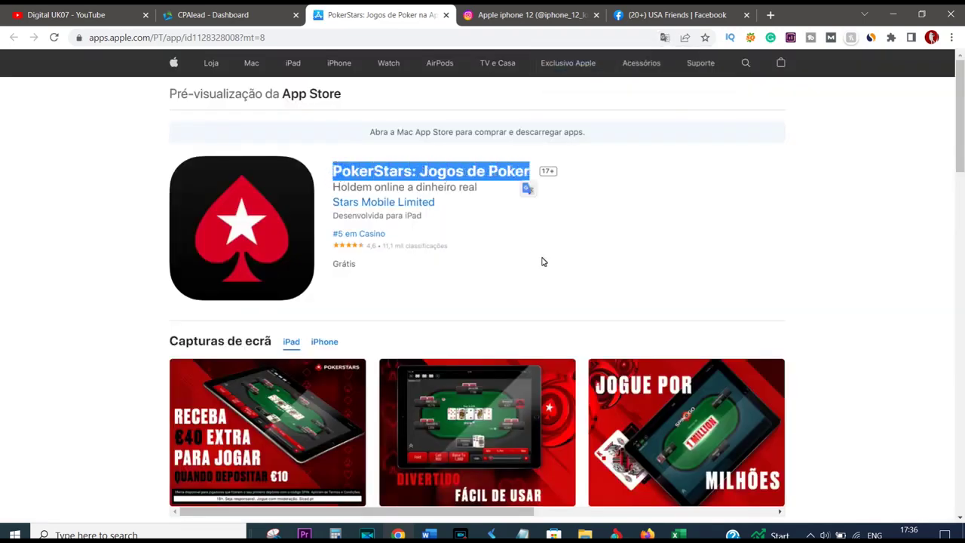
scroll(539, 266, down, 8)
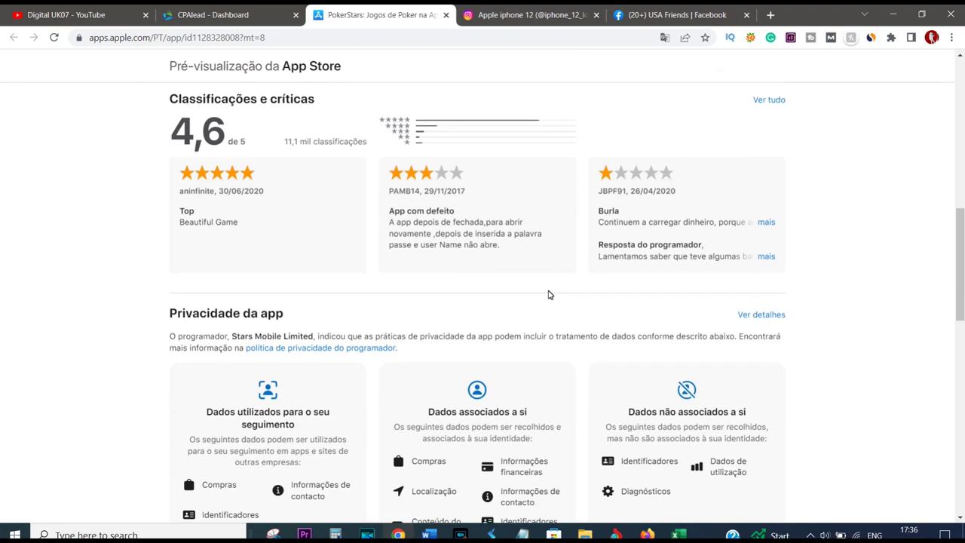
click(215, 15)
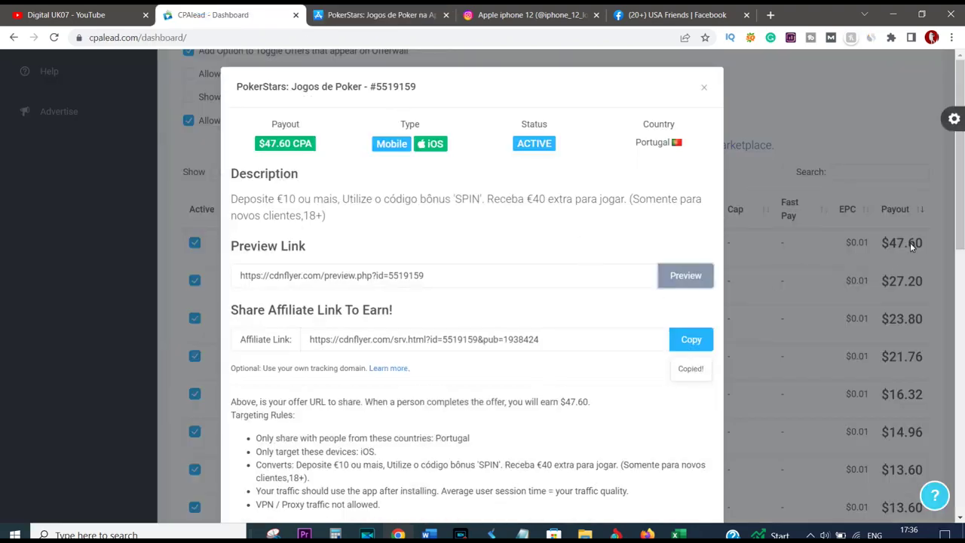
click(415, 12)
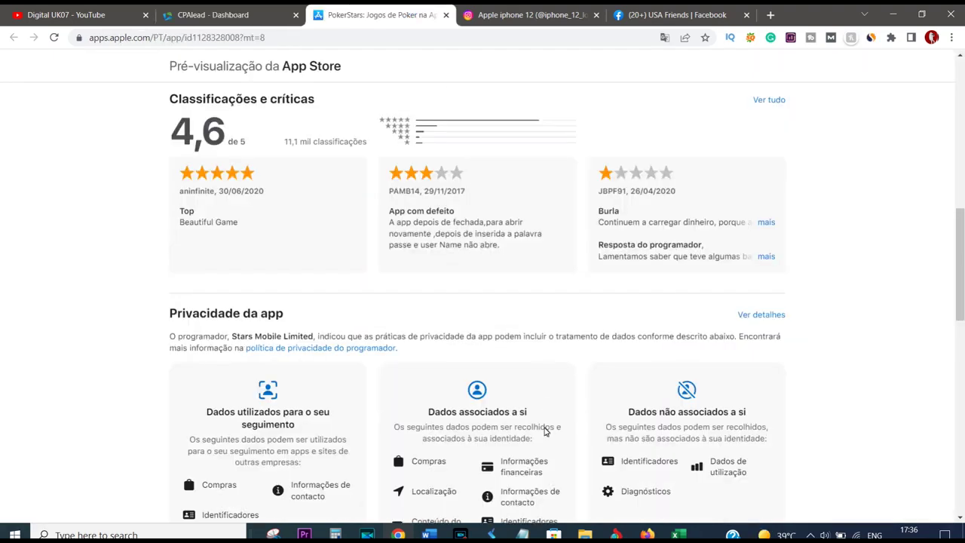
scroll(184, 260, up, 2)
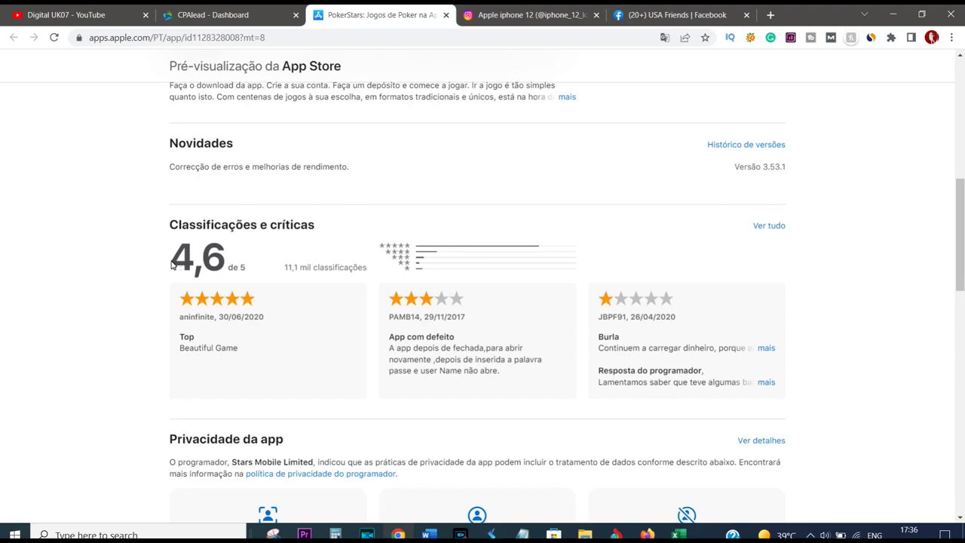
scroll(397, 347, down, 4)
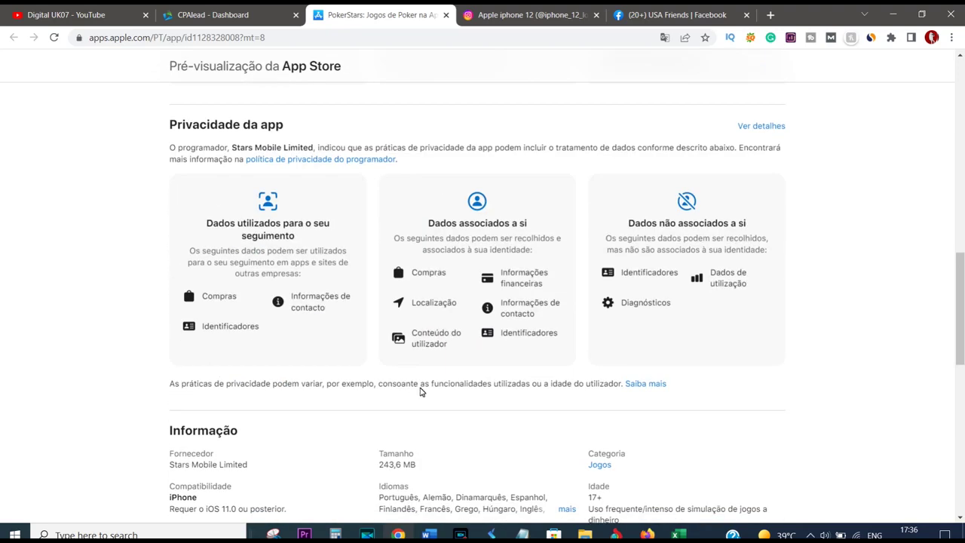
scroll(467, 419, up, 10)
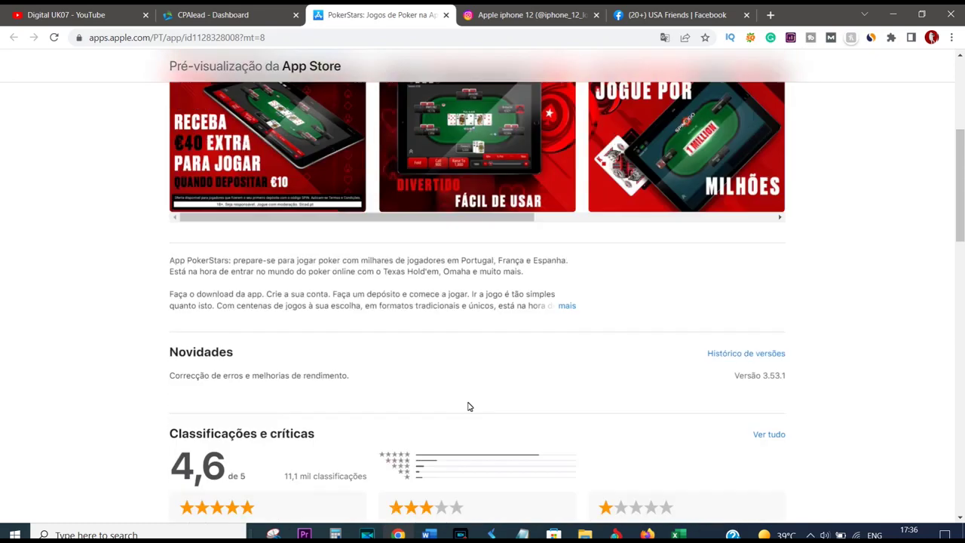
scroll(442, 420, up, 1)
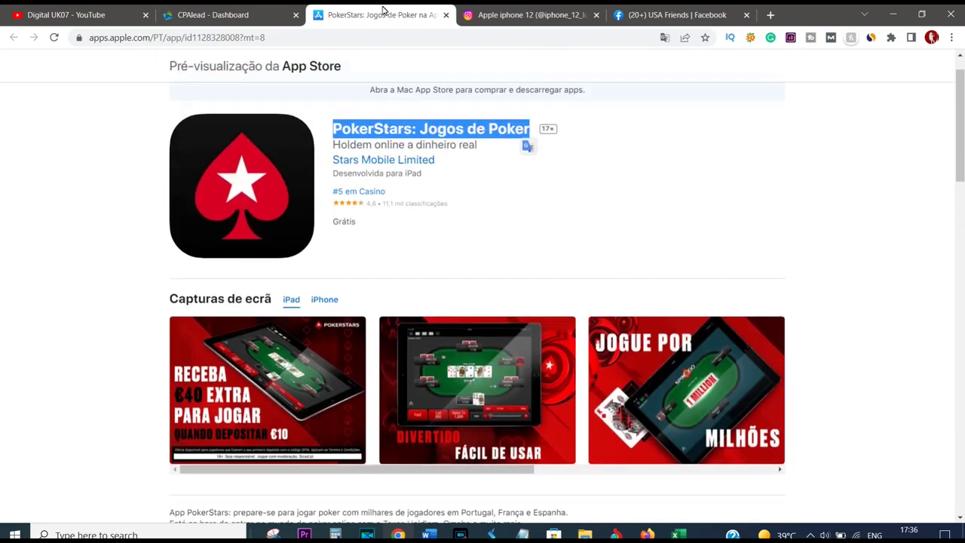
Return to CPAlead, copy the PokerStars affiliate link again, and check the open Instagram page and USA Friends Facebook group
click(219, 14)
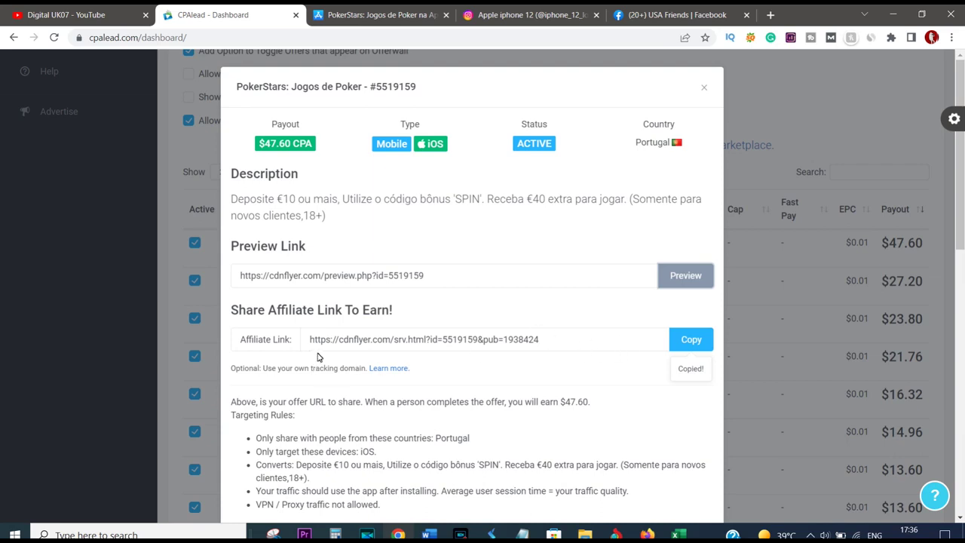
click(698, 341)
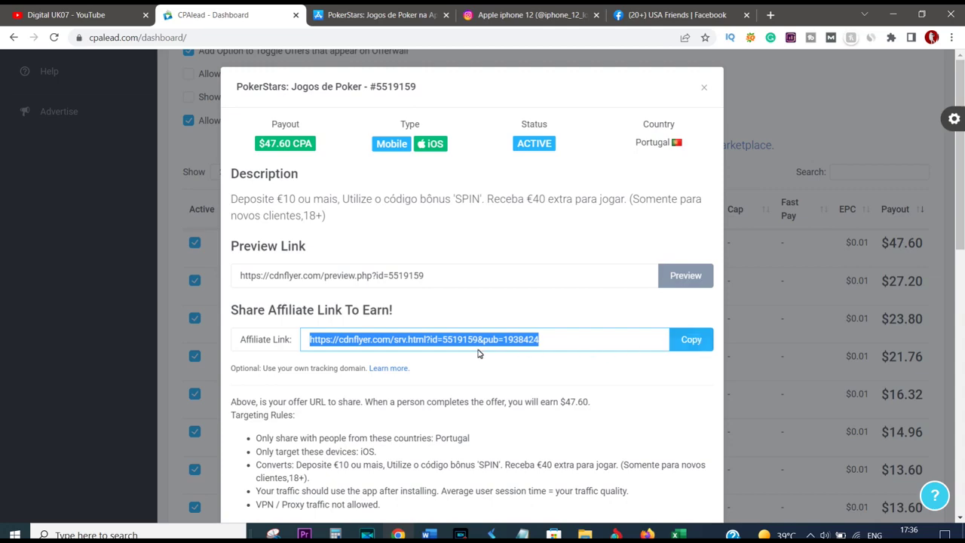
click(497, 15)
click(671, 14)
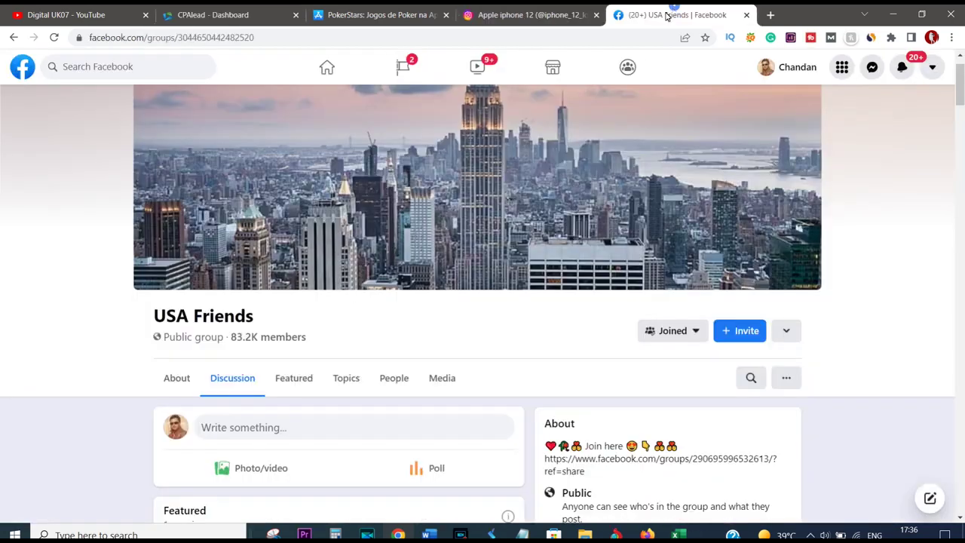
click(223, 15)
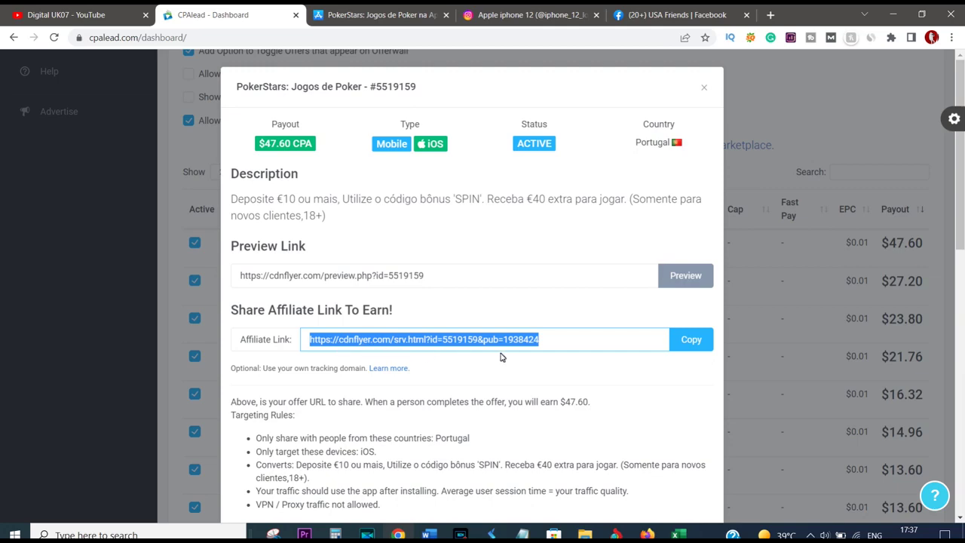
Open the Bitly website in a new browser tab, with a brief check of the PokerStars offer on CPAlead
click(773, 15)
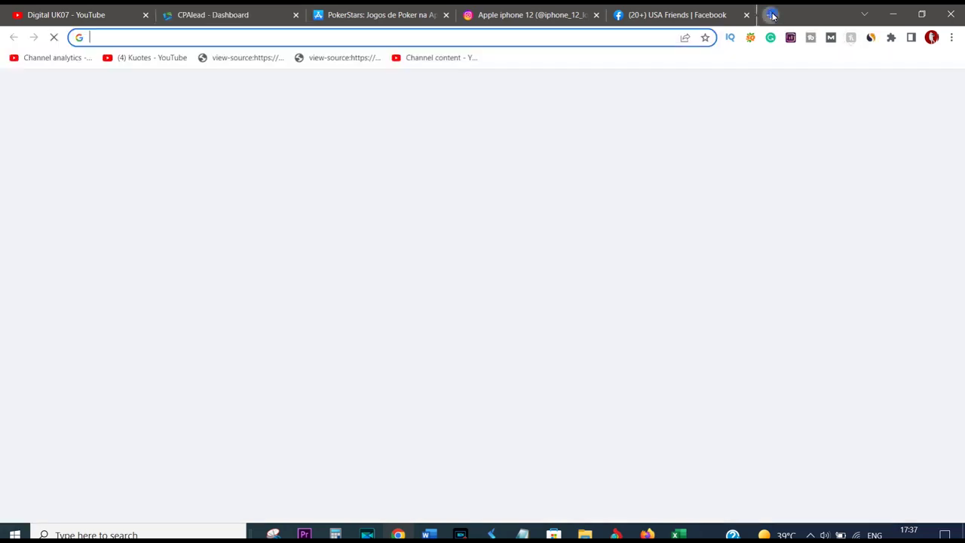
key(ctrl+2)
click(721, 10)
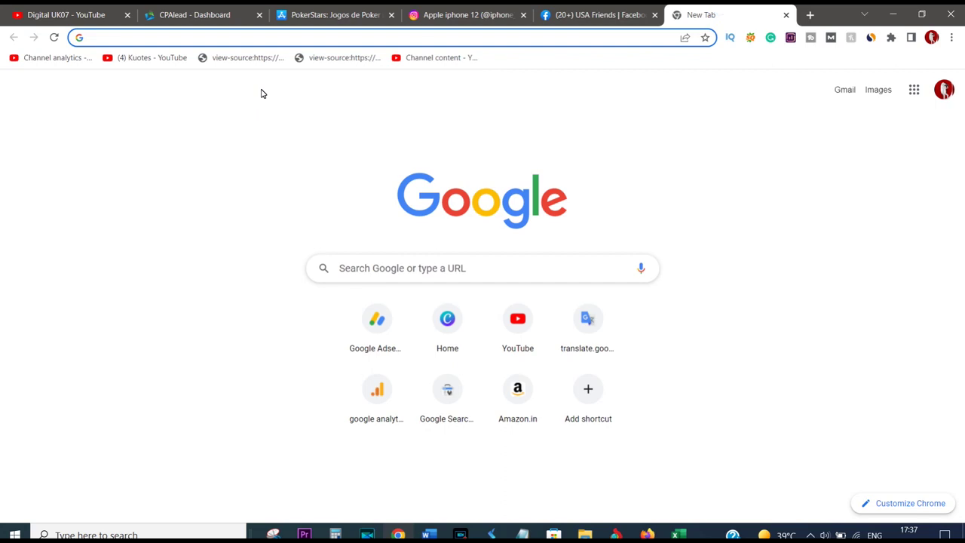
text(bitl)
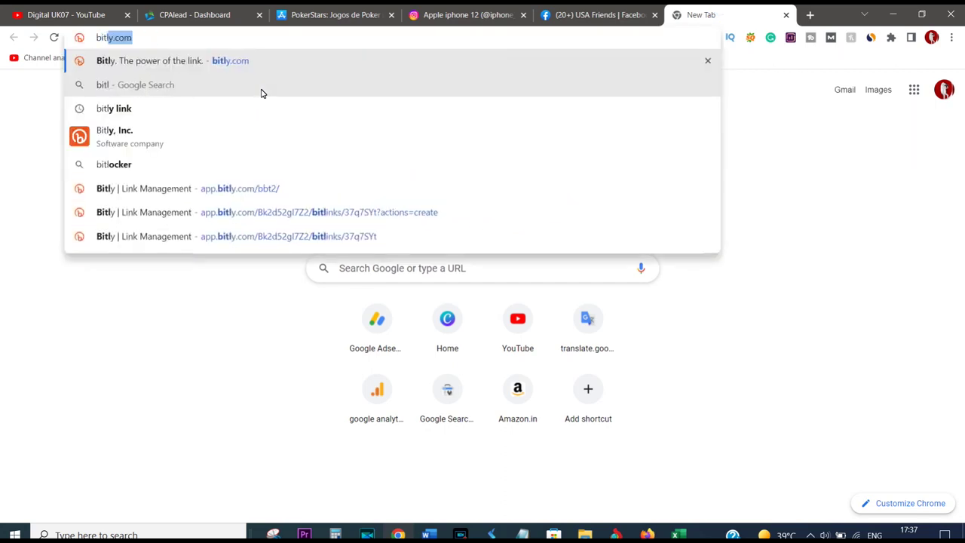
key(Return)
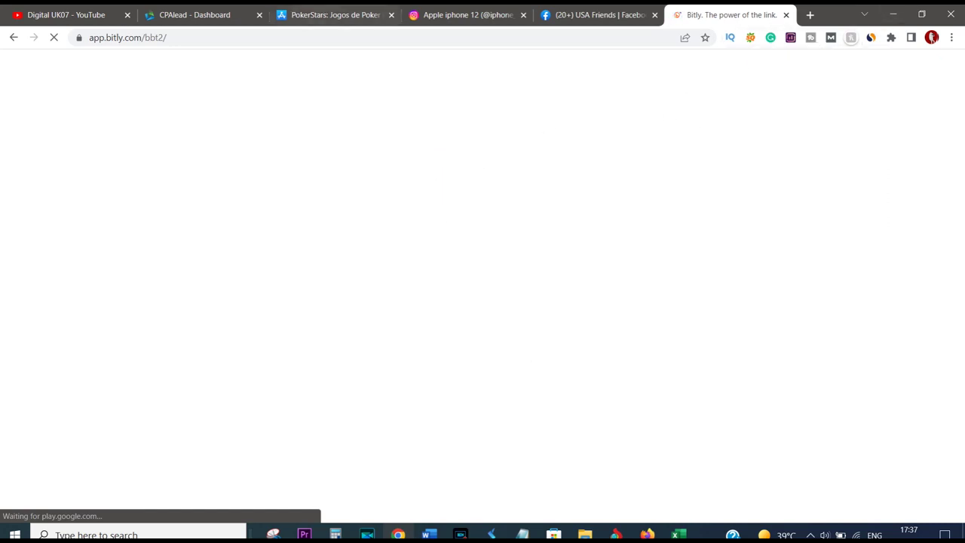
click(211, 11)
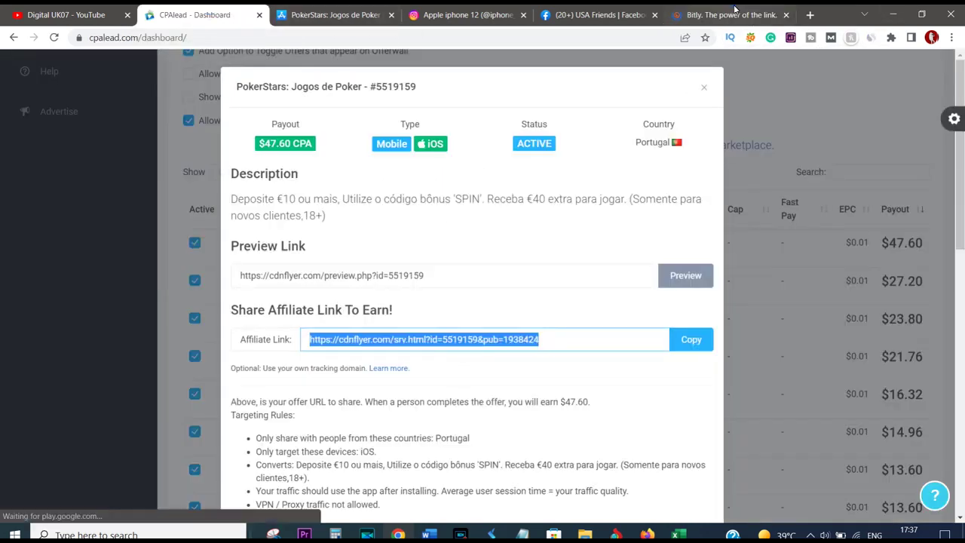
click(731, 14)
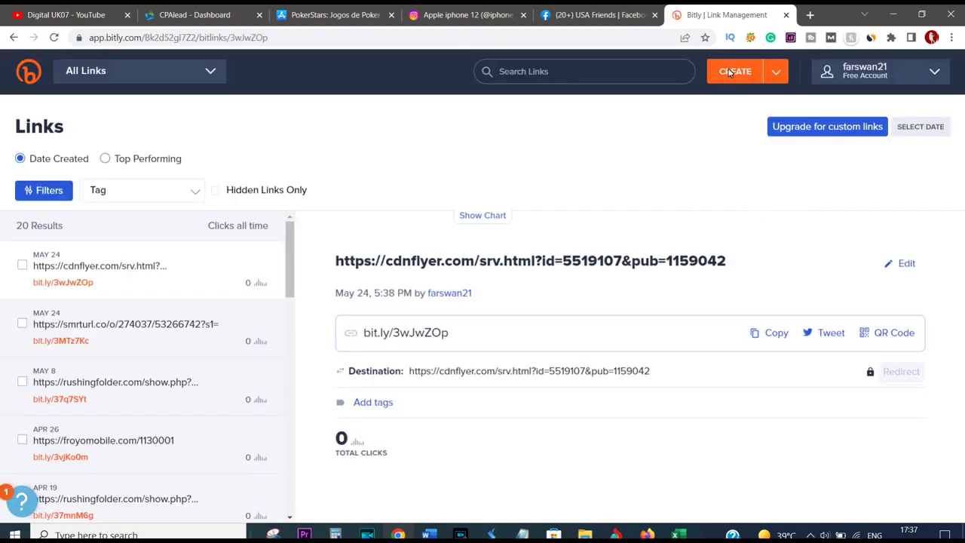
Create a bit.ly short link for the copied PokerStars affiliate link and copy the short link
click(730, 71)
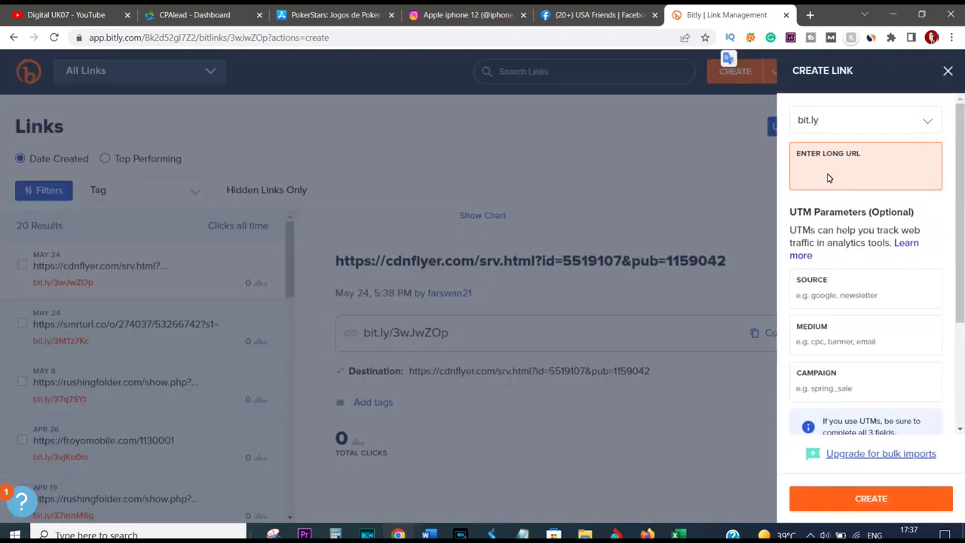
key(ctrl+v)
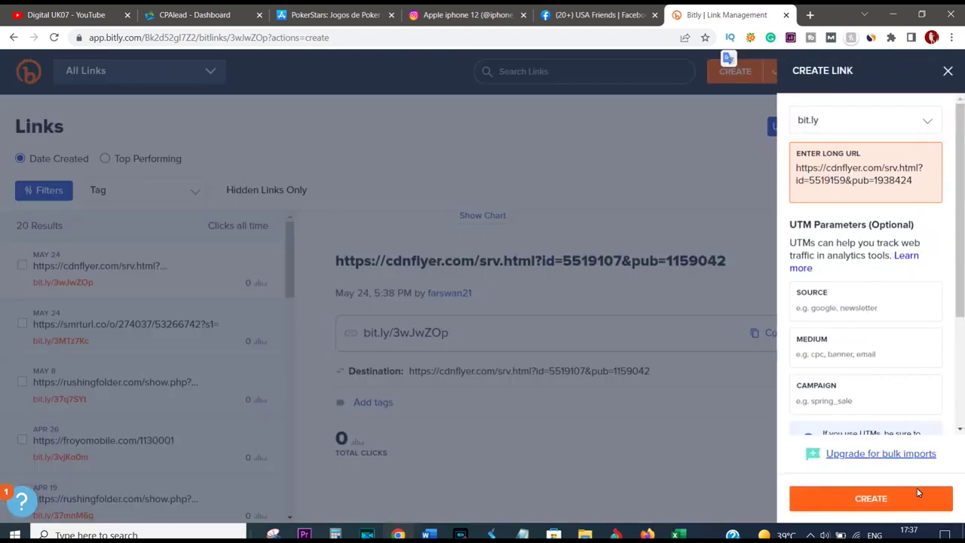
click(874, 499)
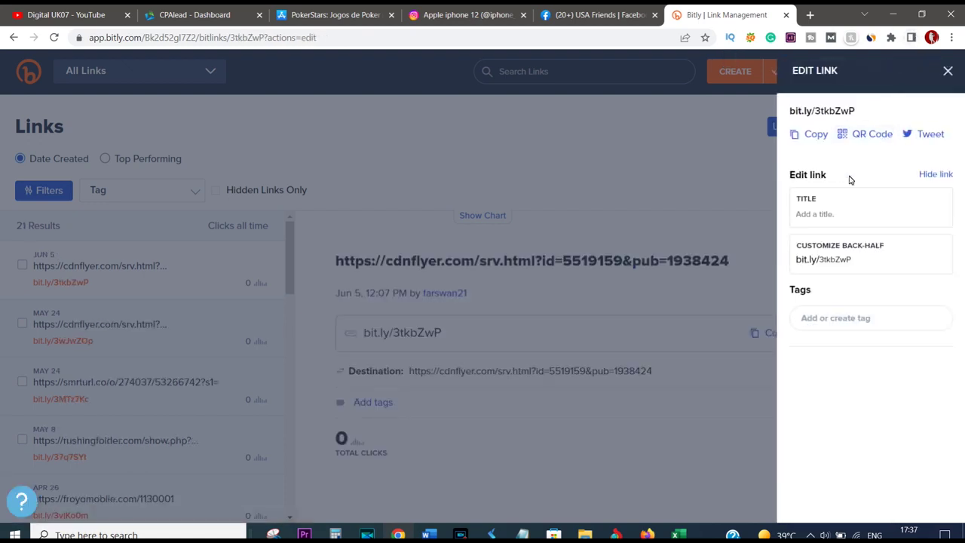
click(814, 140)
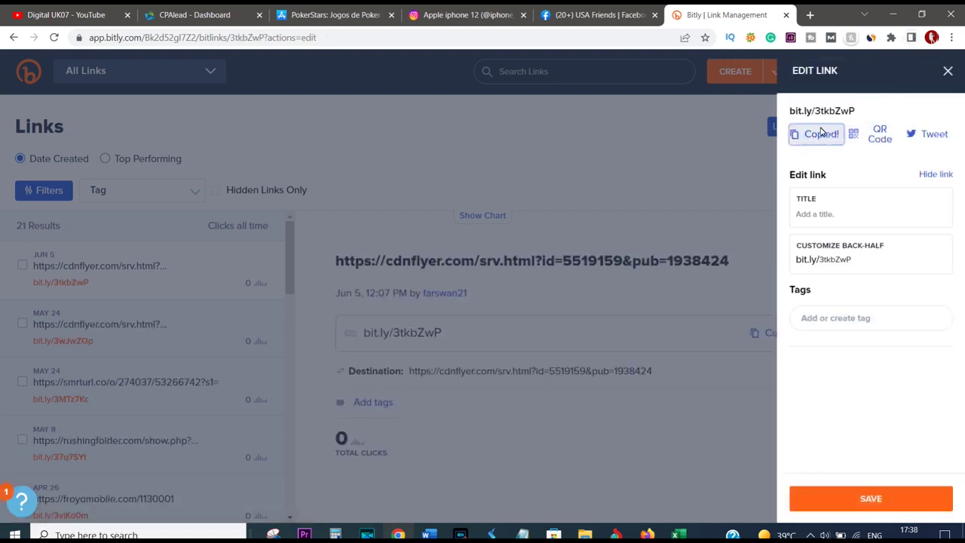
drag(858, 111, 795, 127)
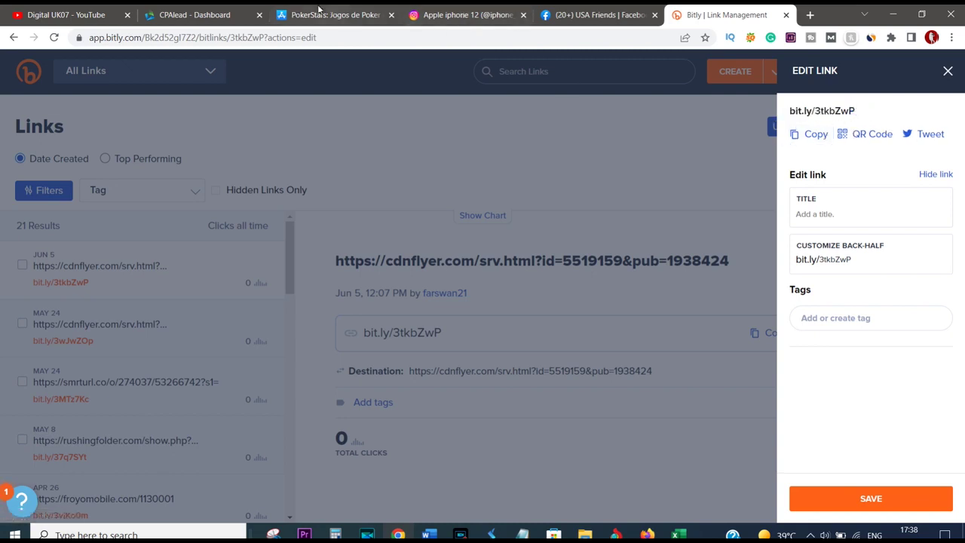
Check the PokerStars offer on CPAlead and examine the profile header of the iphone_12_lovers Instagram page
click(197, 11)
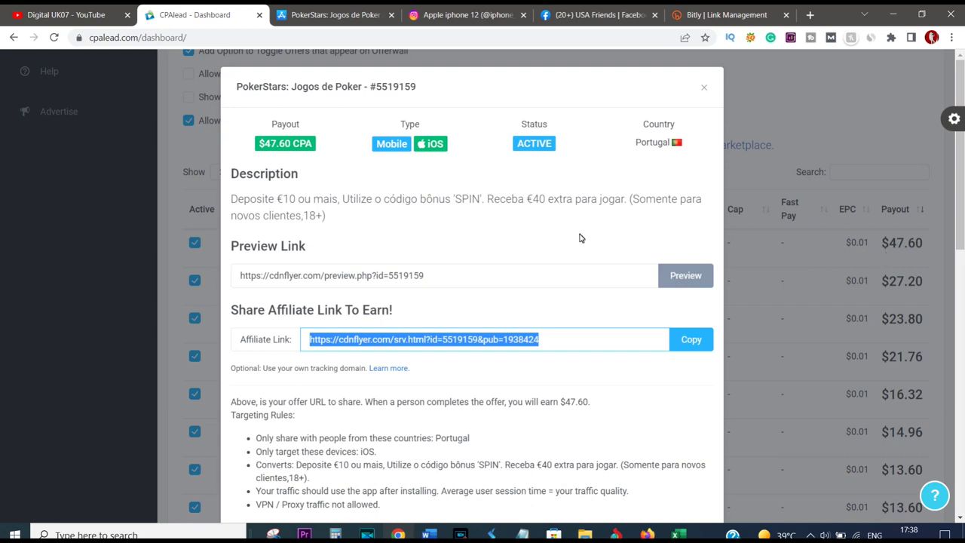
click(456, 14)
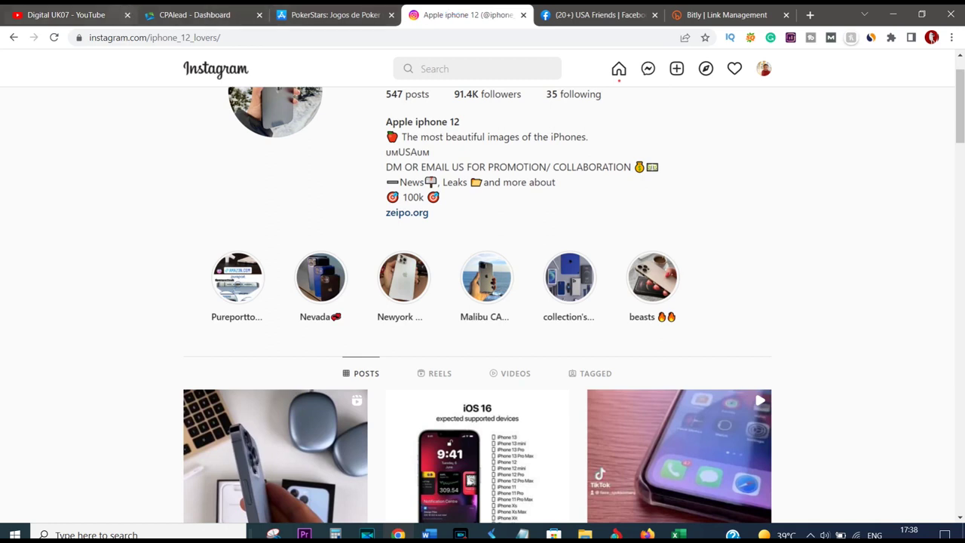
scroll(470, 144, up, 1)
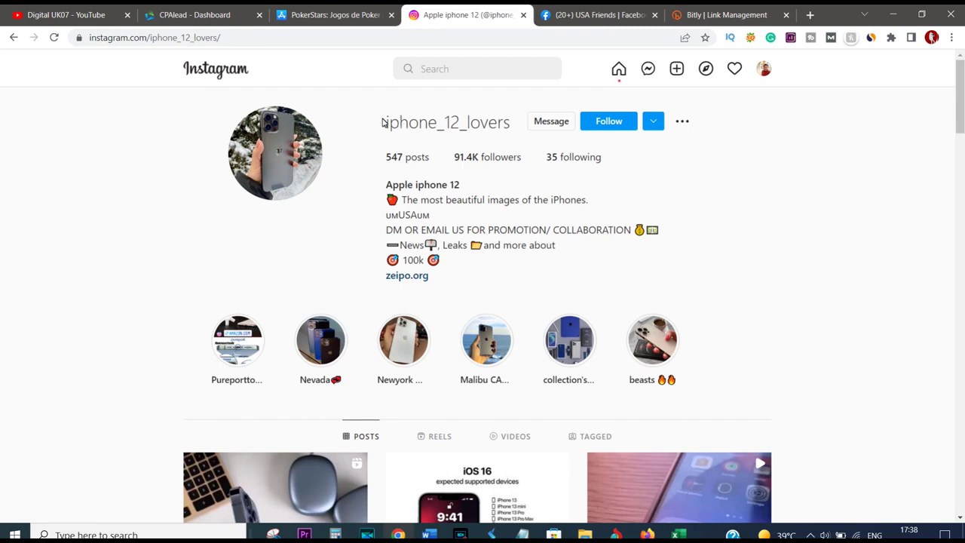
drag(382, 121, 506, 114)
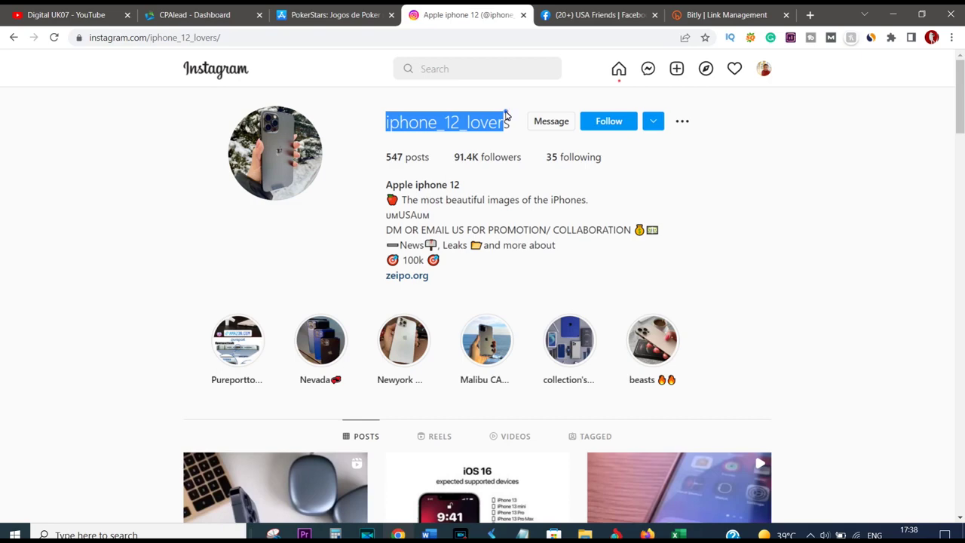
click(505, 111)
drag(383, 126, 517, 134)
Examine the iPhone posts on the iphone_12_lovers page and their like and comment counts
scroll(478, 246, down, 3)
scroll(468, 261, down, 2)
scroll(408, 226, up, 4)
scroll(457, 211, down, 4)
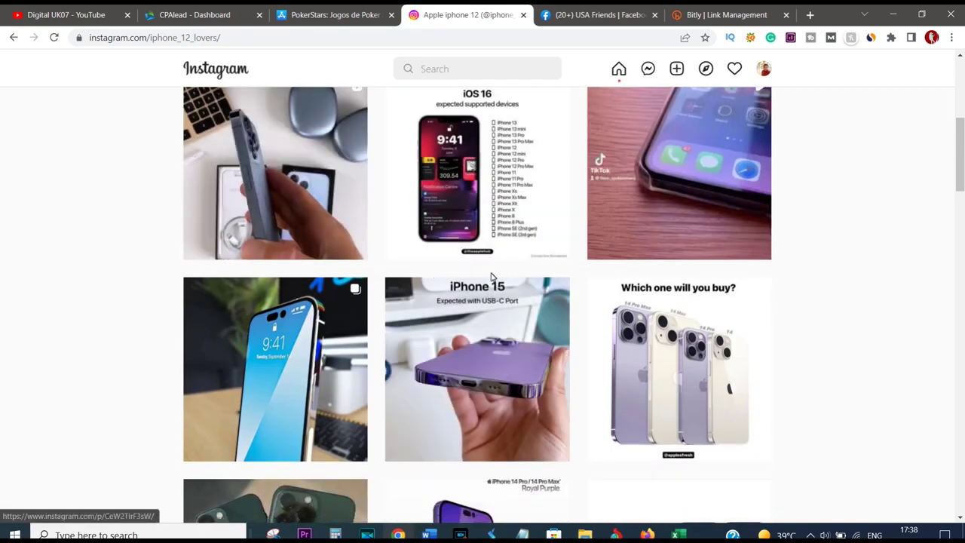
scroll(408, 317, down, 4)
scroll(549, 312, down, 6)
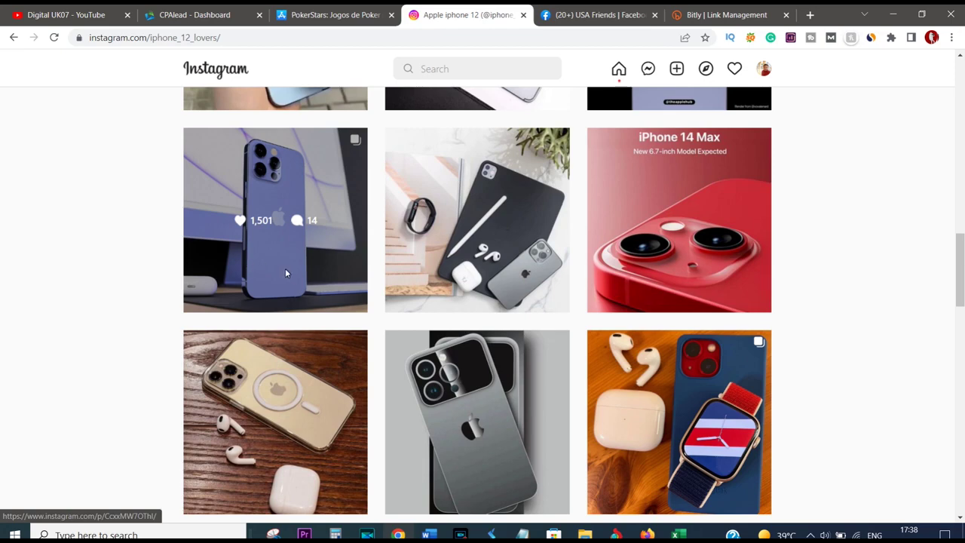
scroll(699, 368, down, 3)
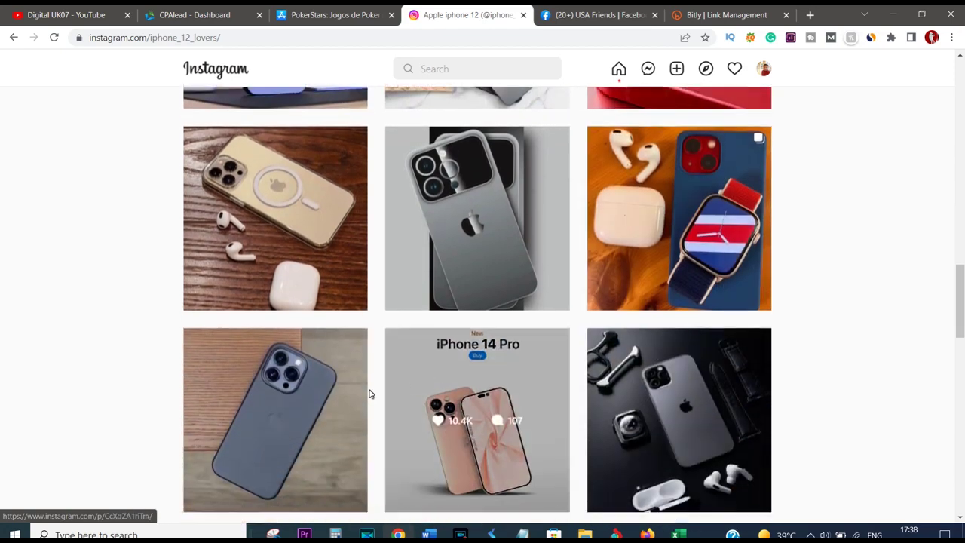
scroll(369, 394, down, 2)
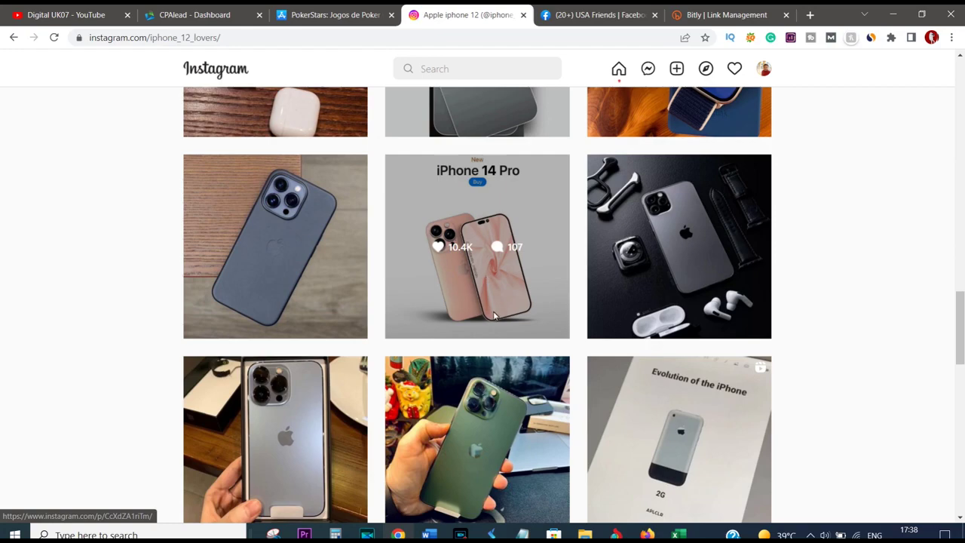
scroll(496, 324, up, 15)
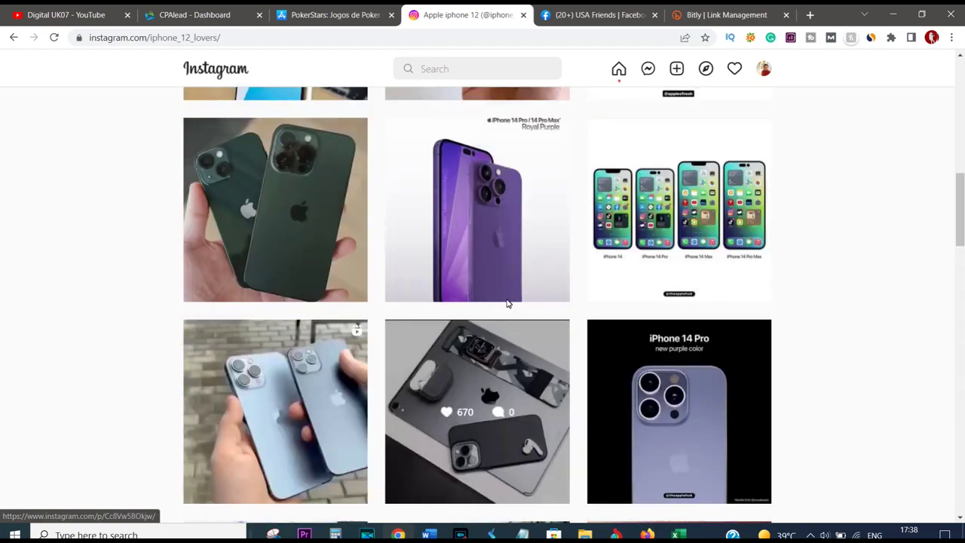
scroll(503, 240, up, 3)
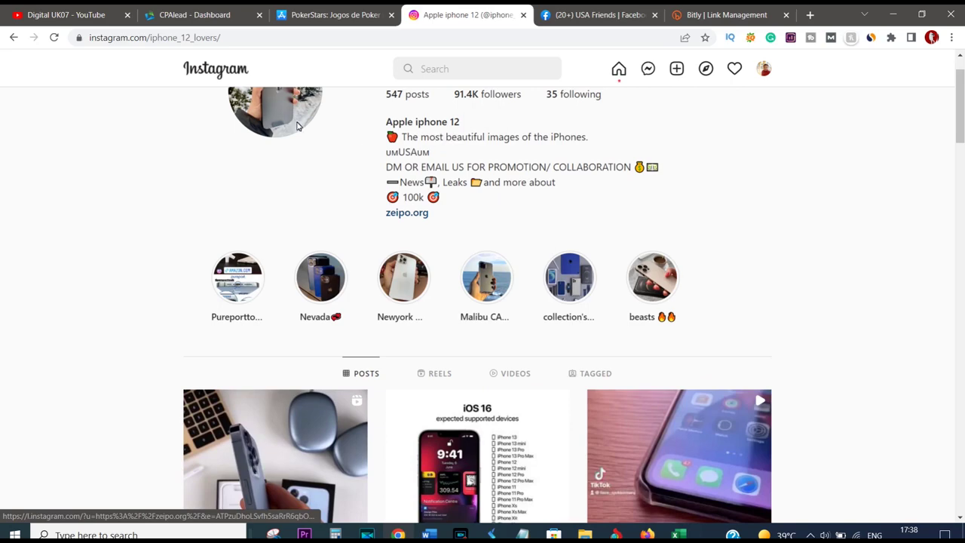
Glance at the CPAlead offer again and review the bio and website link on the iphone_12_lovers profile
click(191, 11)
click(486, 12)
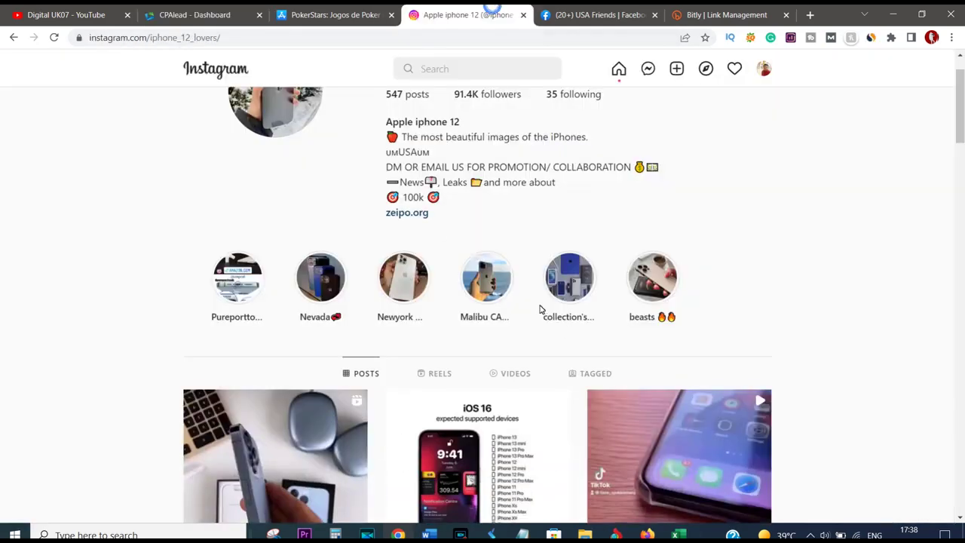
scroll(401, 425, down, 1)
scroll(401, 424, down, 2)
scroll(407, 198, up, 4)
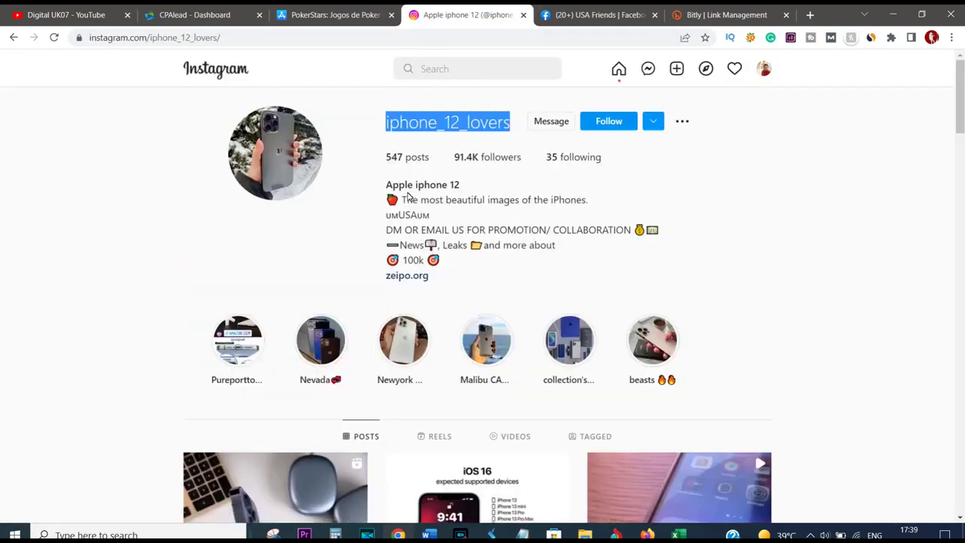
scroll(408, 200, down, 1)
scroll(386, 203, up, 1)
Open the zeipo.org link from the Instagram bio in a new tab and examine the promoted screen protector product
right_click(400, 277)
click(441, 284)
click(513, 14)
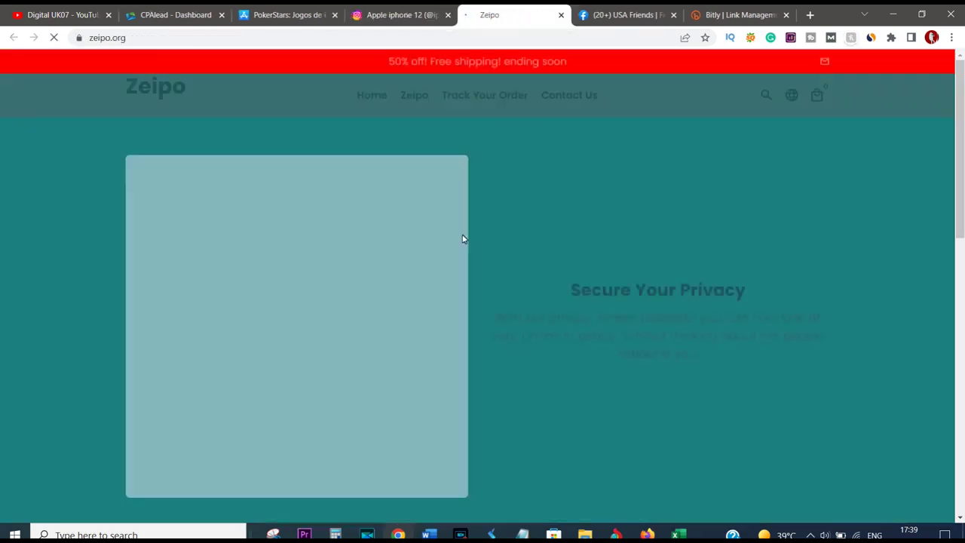
scroll(566, 310, down, 4)
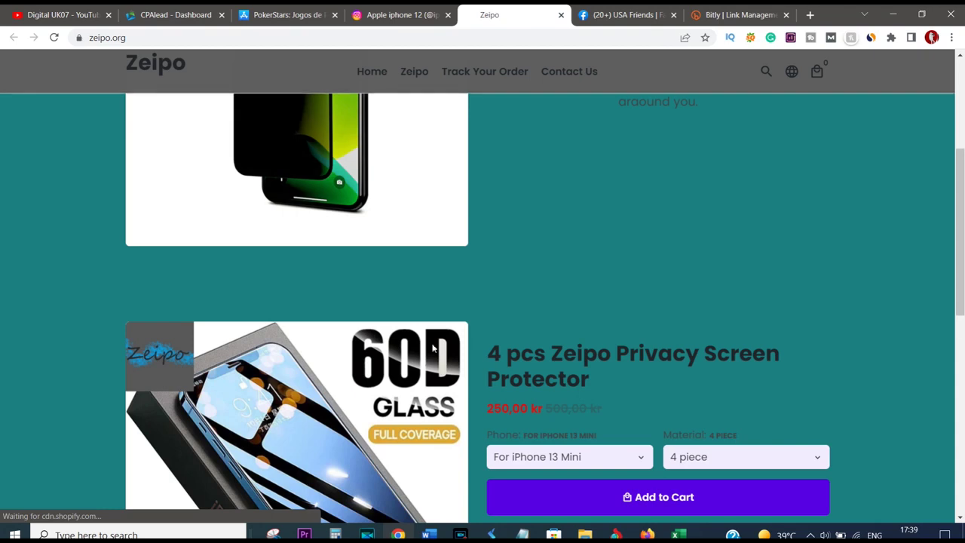
scroll(370, 364, down, 2)
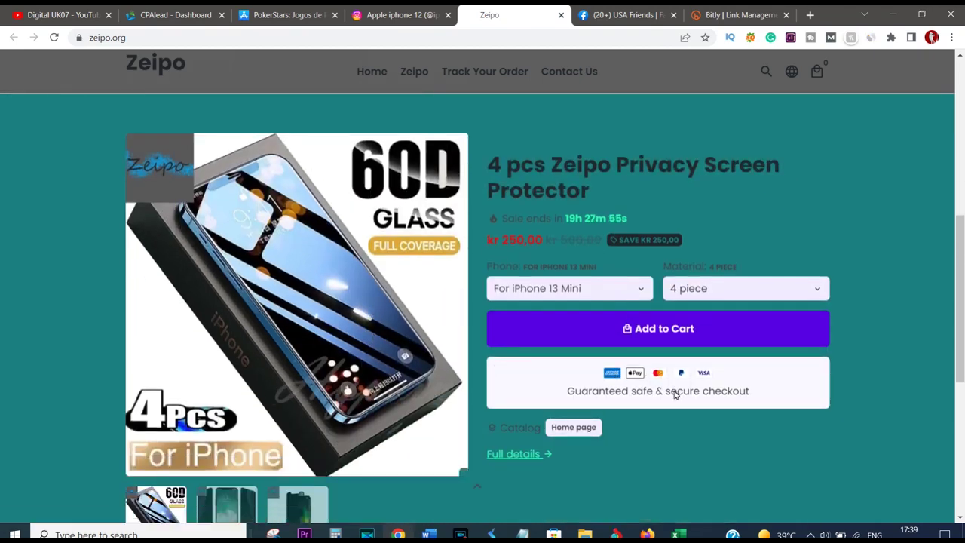
scroll(655, 436, down, 1)
scroll(655, 437, up, 6)
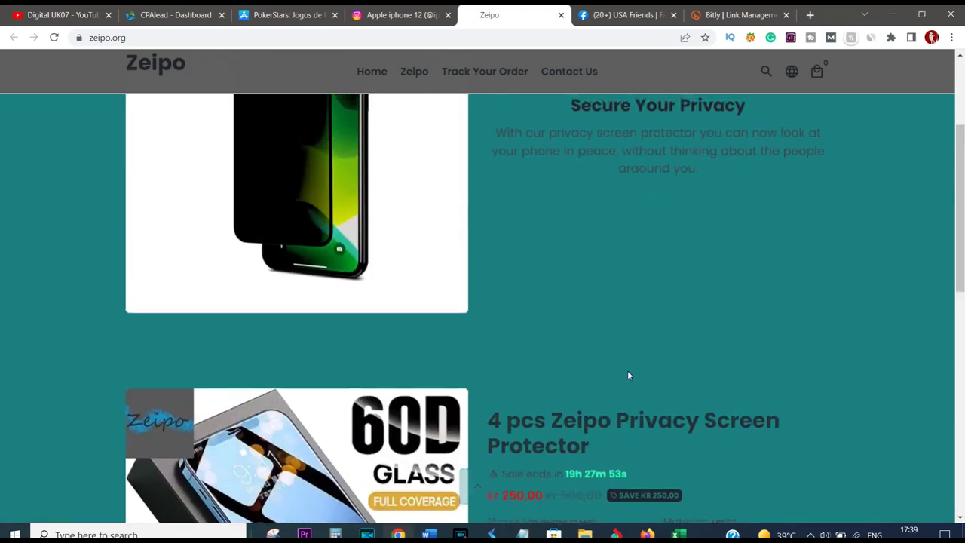
Return to the iphone_12_lovers Instagram page and look through its post grid again
click(403, 14)
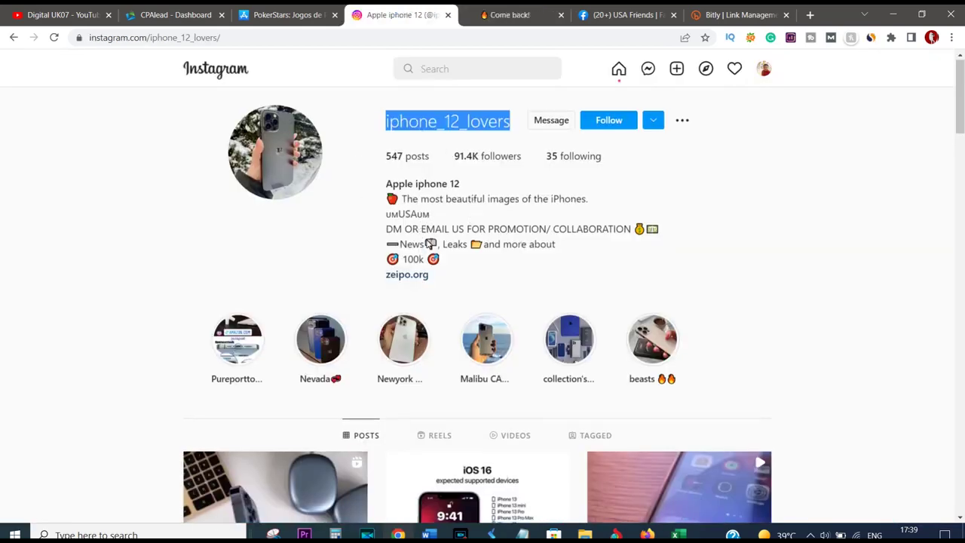
scroll(329, 323, down, 5)
scroll(751, 340, down, 1)
scroll(751, 339, down, 6)
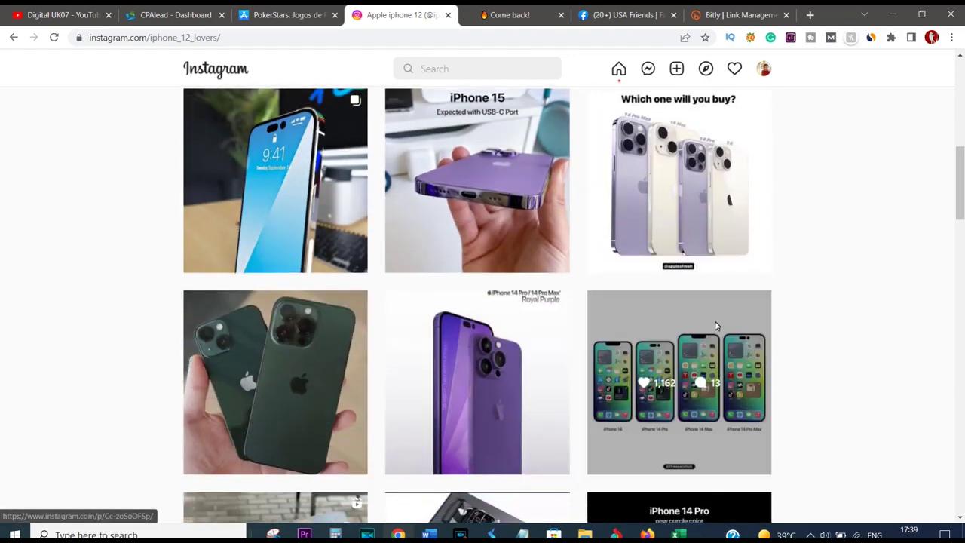
scroll(612, 350, down, 2)
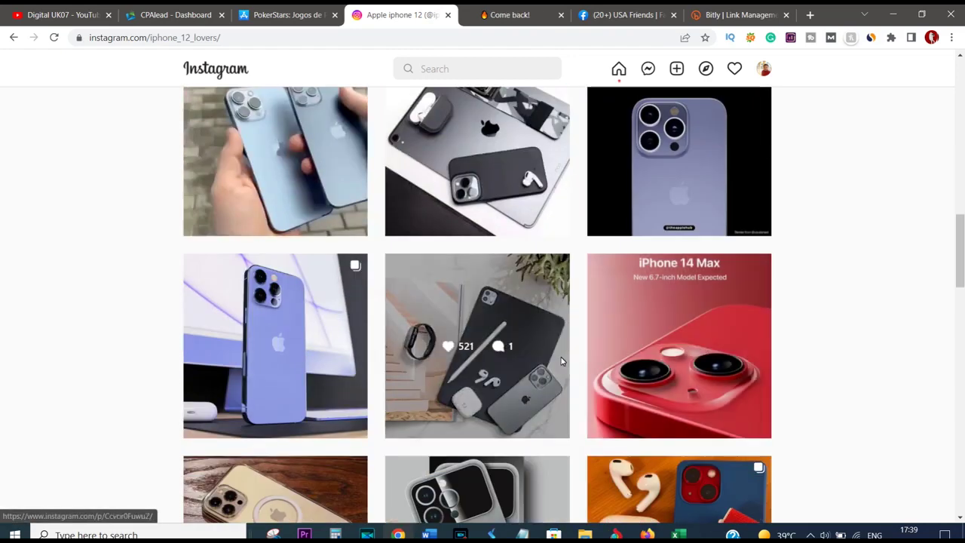
scroll(540, 360, up, 3)
Compare the PokerStars offer details on CPAlead with the follower count and bio of the Instagram page
click(177, 15)
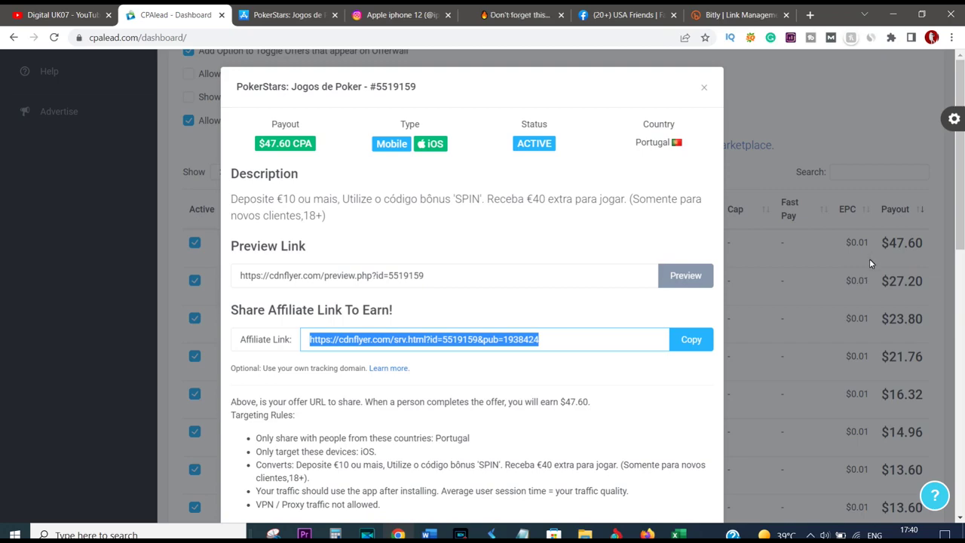
click(402, 15)
scroll(301, 242, up, 15)
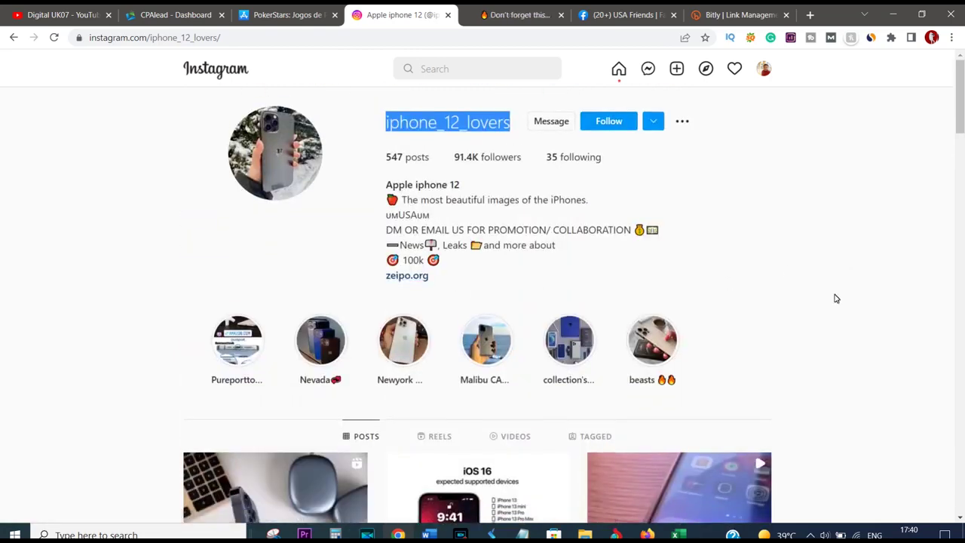
Switch to the USA Friends Facebook group and examine its member count, About details and newest activity
click(635, 14)
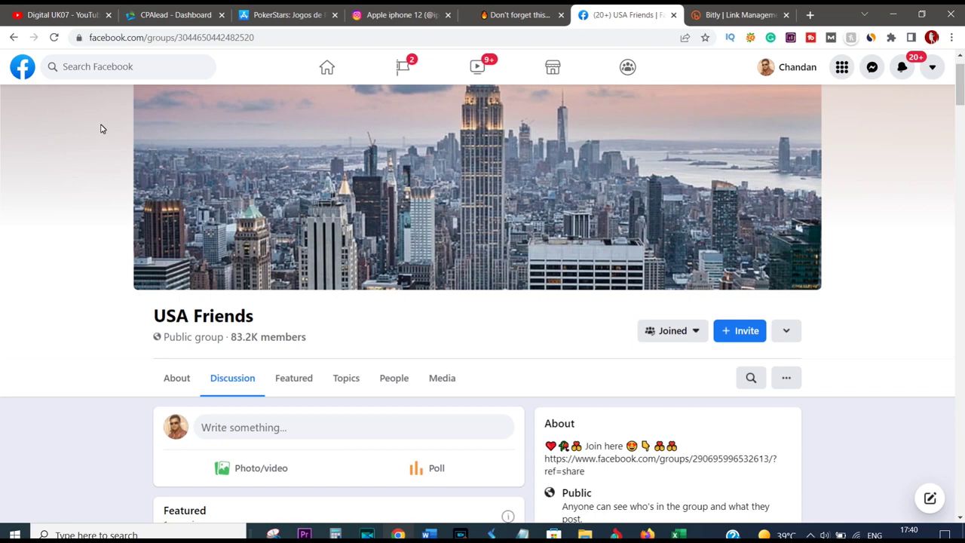
scroll(129, 328, up, 1)
scroll(132, 386, down, 2)
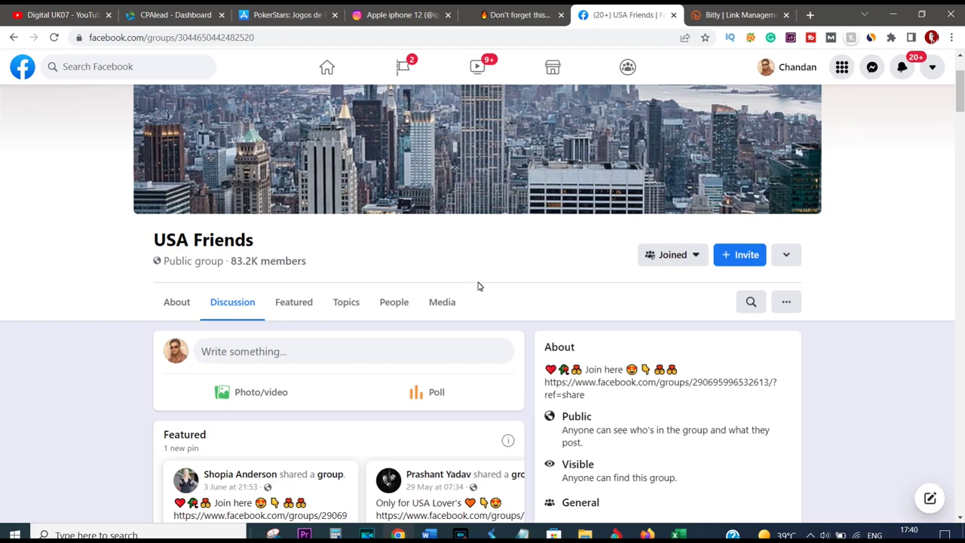
scroll(478, 285, down, 3)
scroll(474, 302, down, 2)
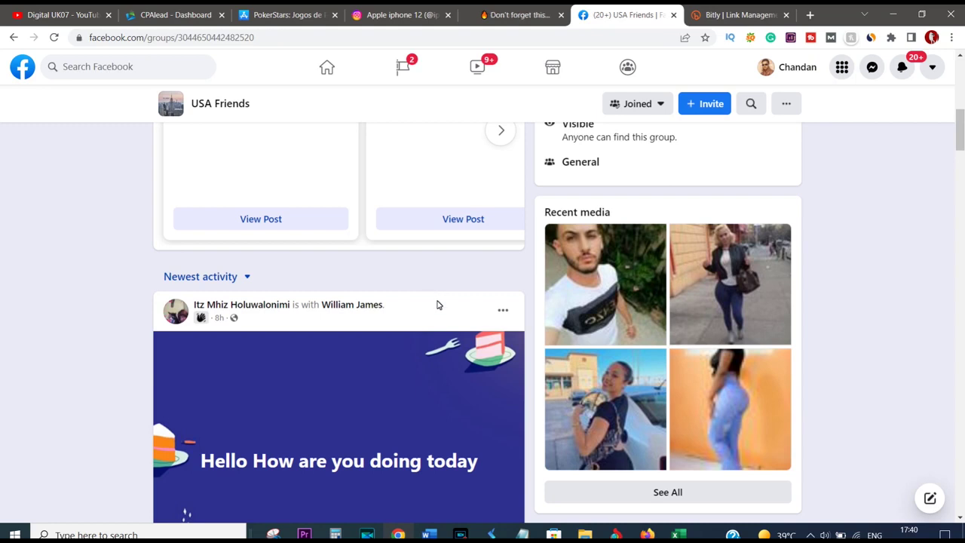
Check the iphone_12_lovers Instagram profile, then look through the recent posts and comments in the USA Friends Facebook group
key(ctrl+4)
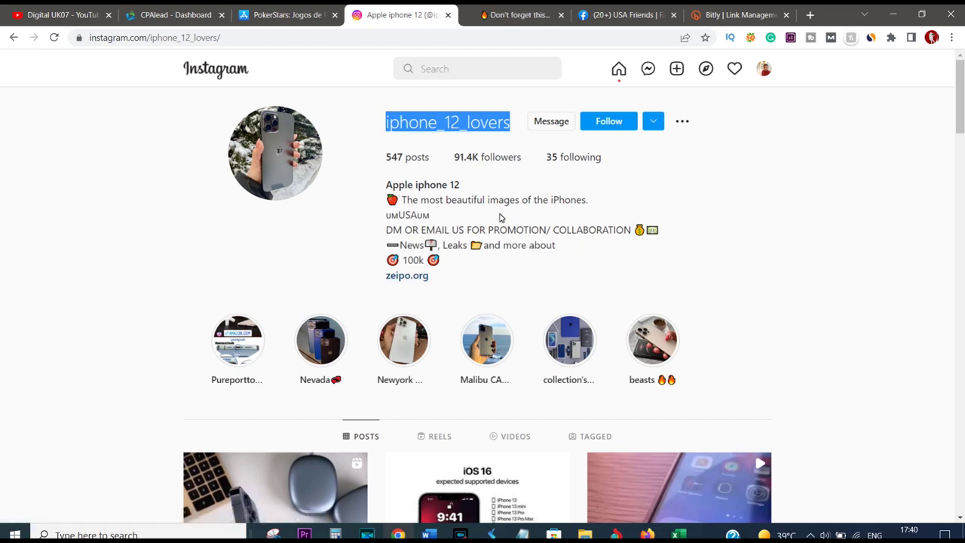
click(626, 14)
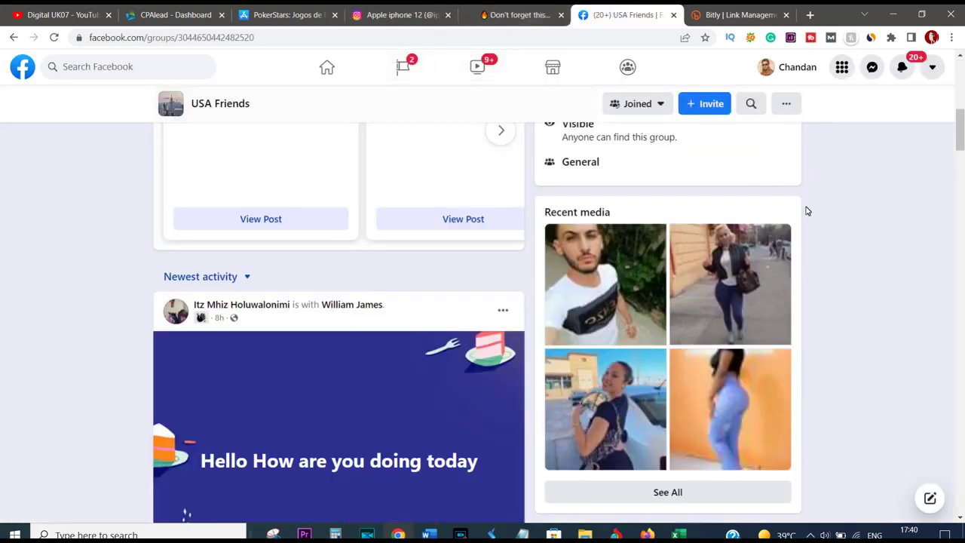
scroll(366, 350, down, 4)
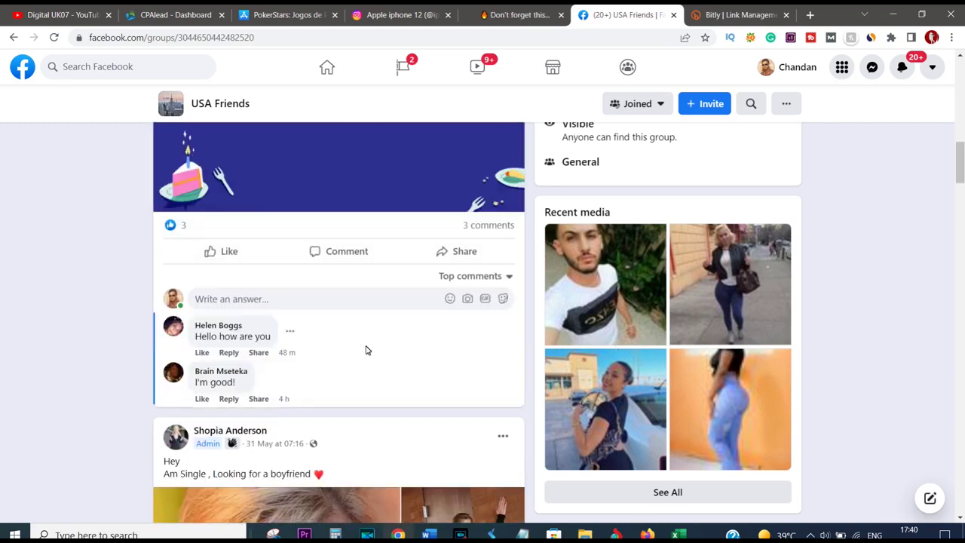
scroll(366, 350, down, 3)
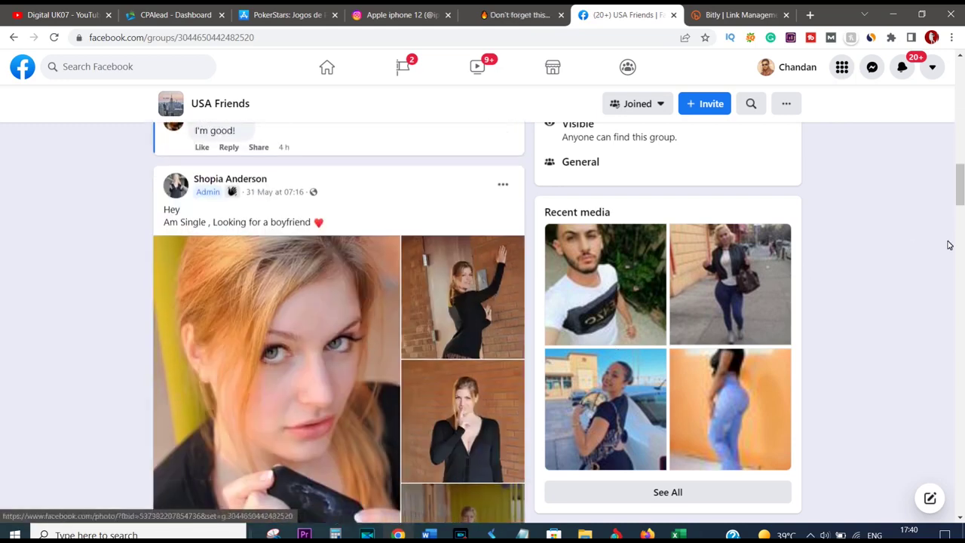
scroll(963, 203, up, 5)
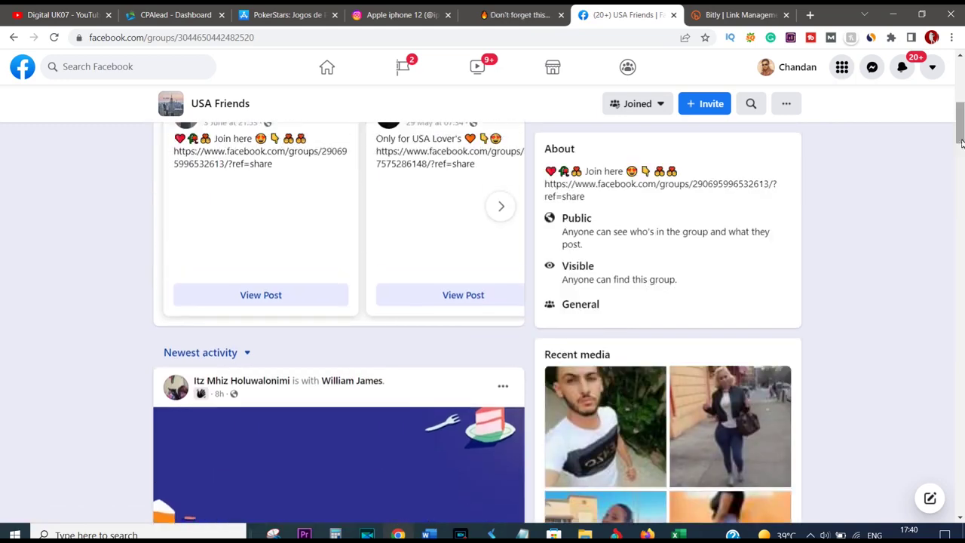
Compare the iphone_12_lovers Instagram profile with the PokerStars offer details on CPAlead
key(ctrl+4)
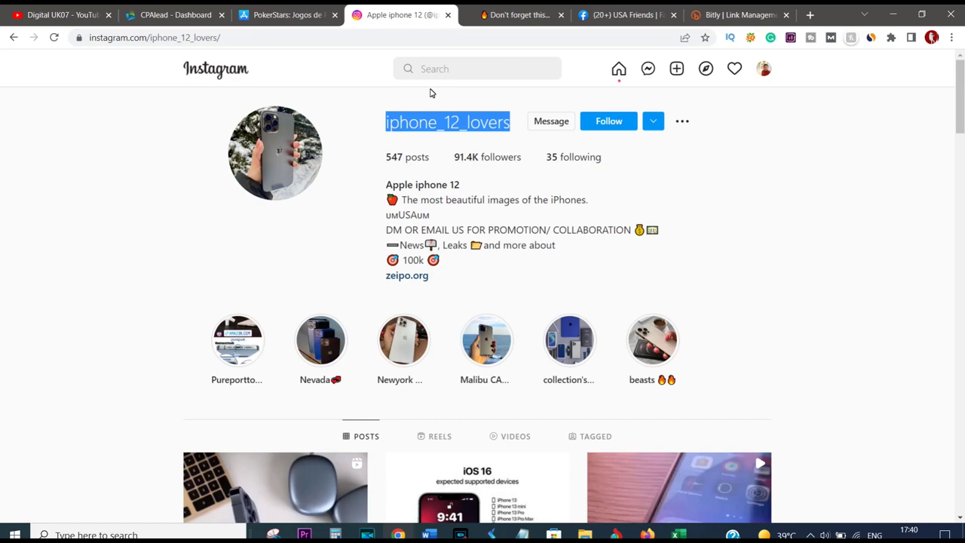
click(193, 11)
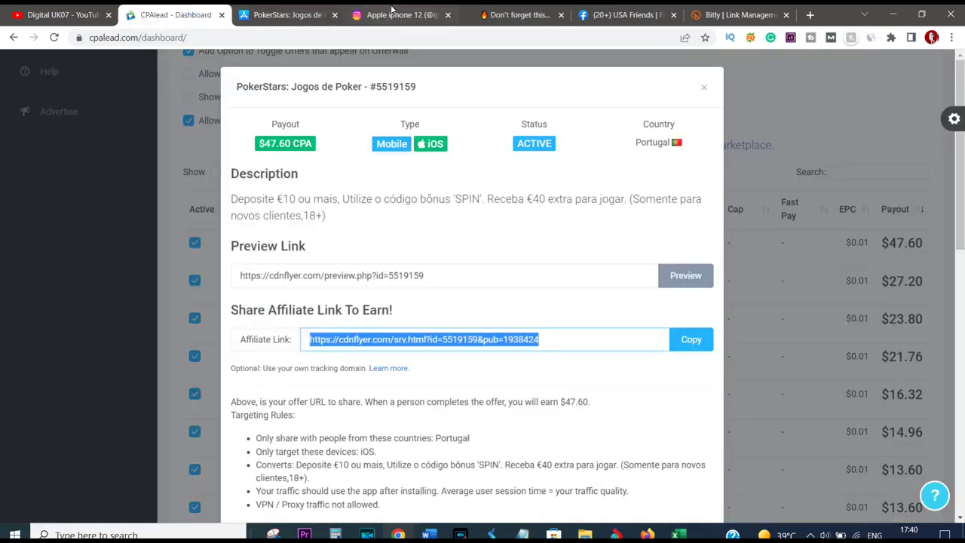
click(391, 10)
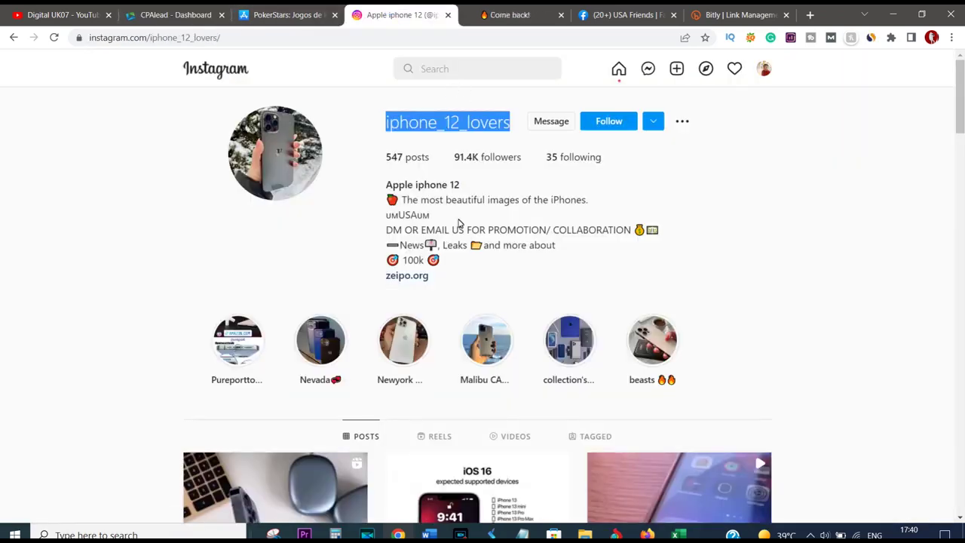
Open the first iphone_12_lovers post, read through its comments, and switch back to the PokerStars offer on CPAlead
scroll(461, 269, down, 3)
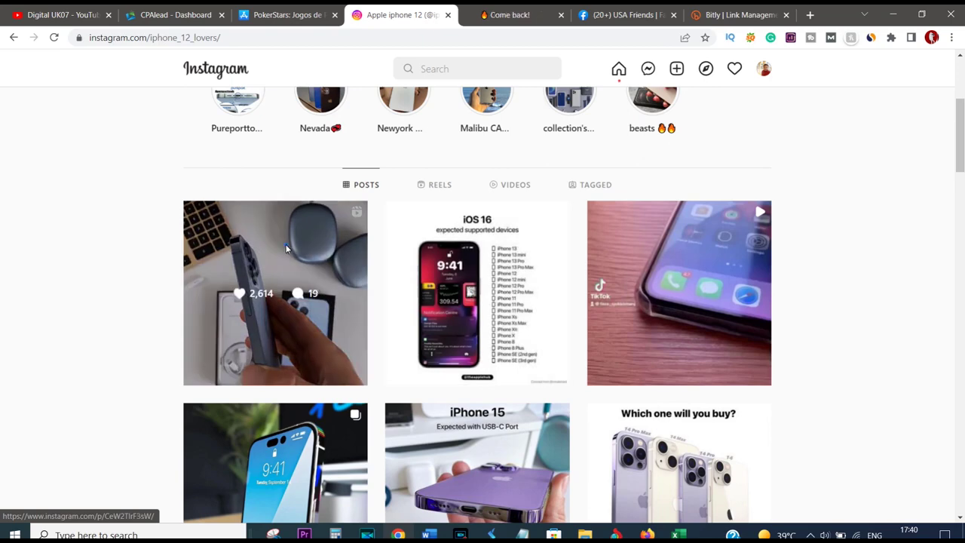
click(287, 249)
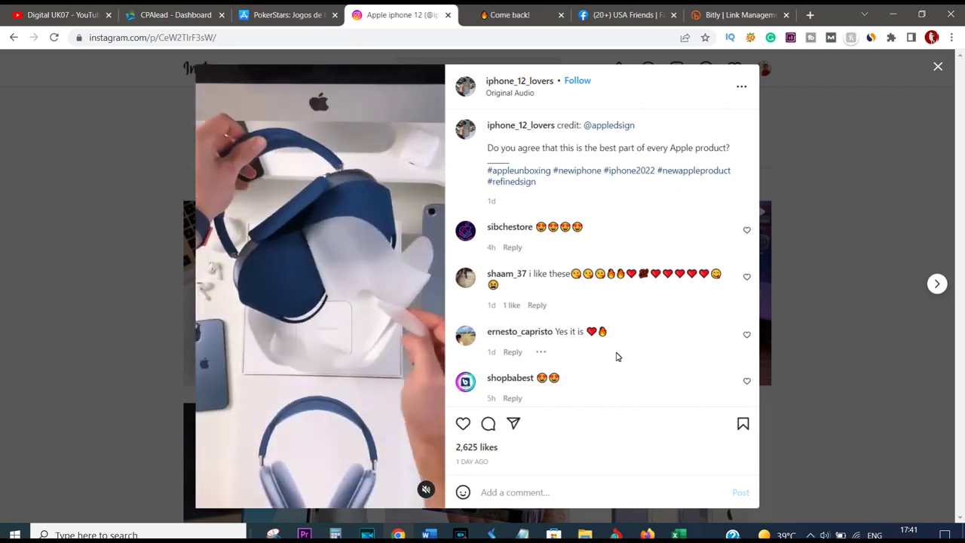
scroll(616, 317, down, 2)
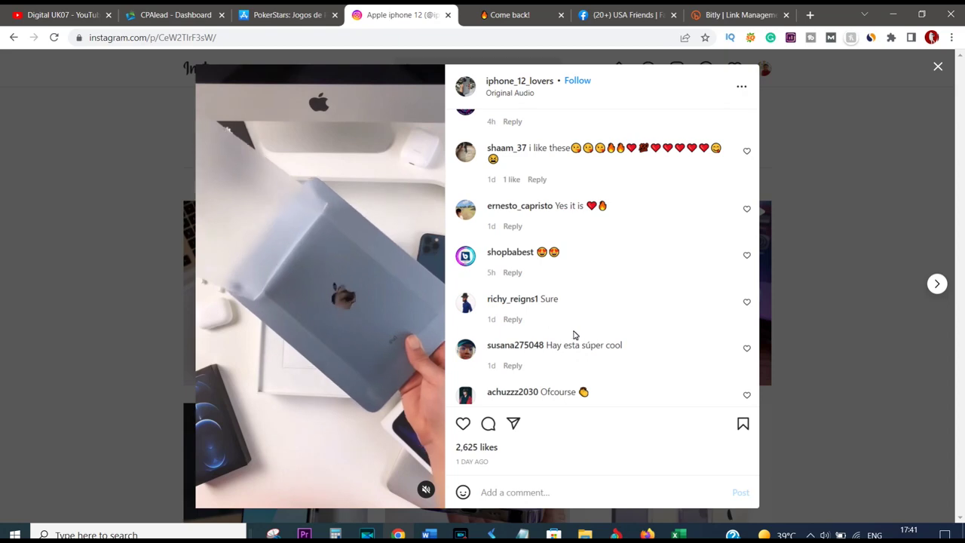
click(156, 9)
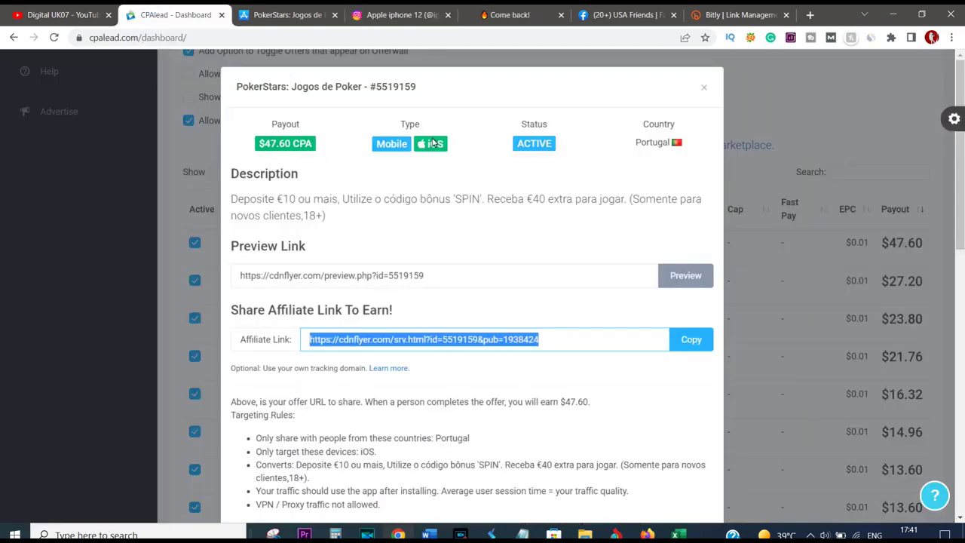